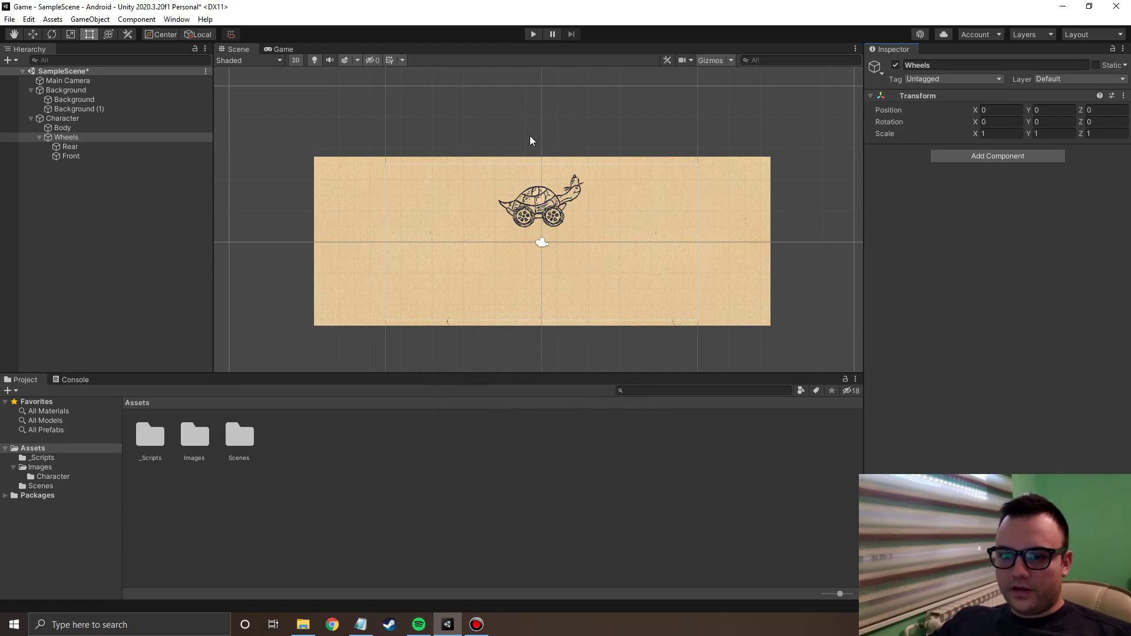
Step: Create an empty root object named Ground with its Transform reset
right_click(98, 238)
click(141, 381)
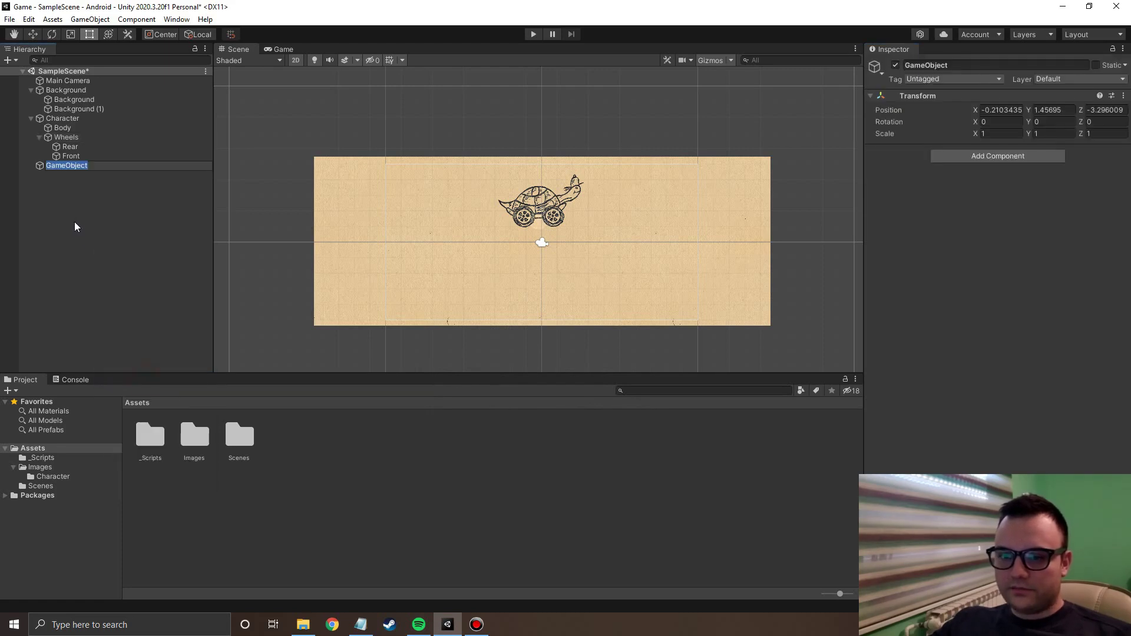
text(Ground)
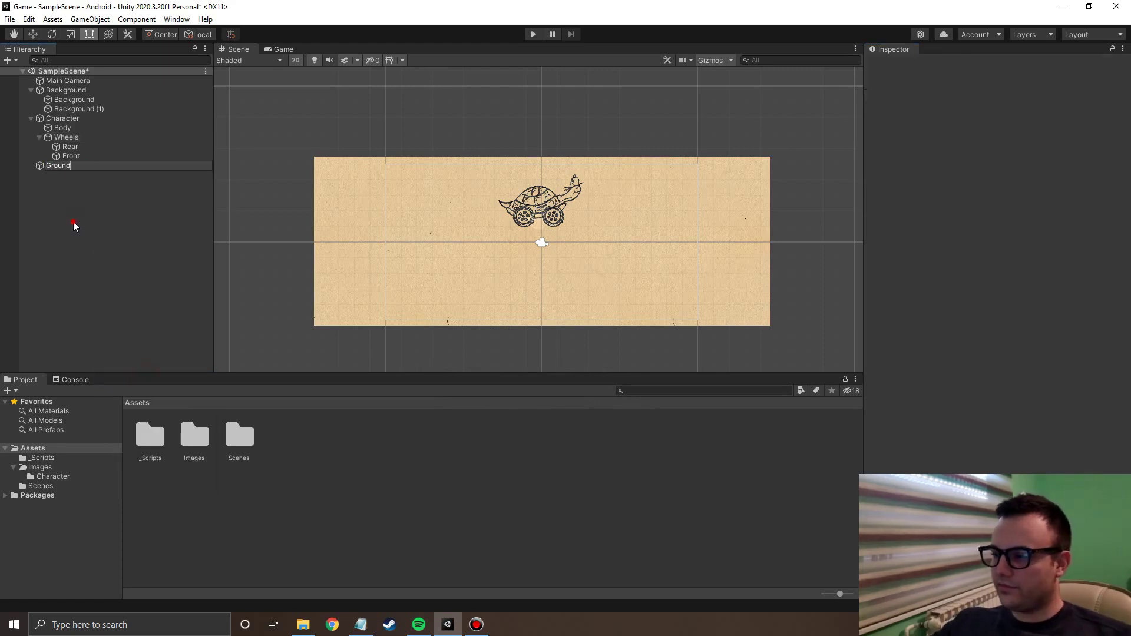
click(73, 221)
click(76, 167)
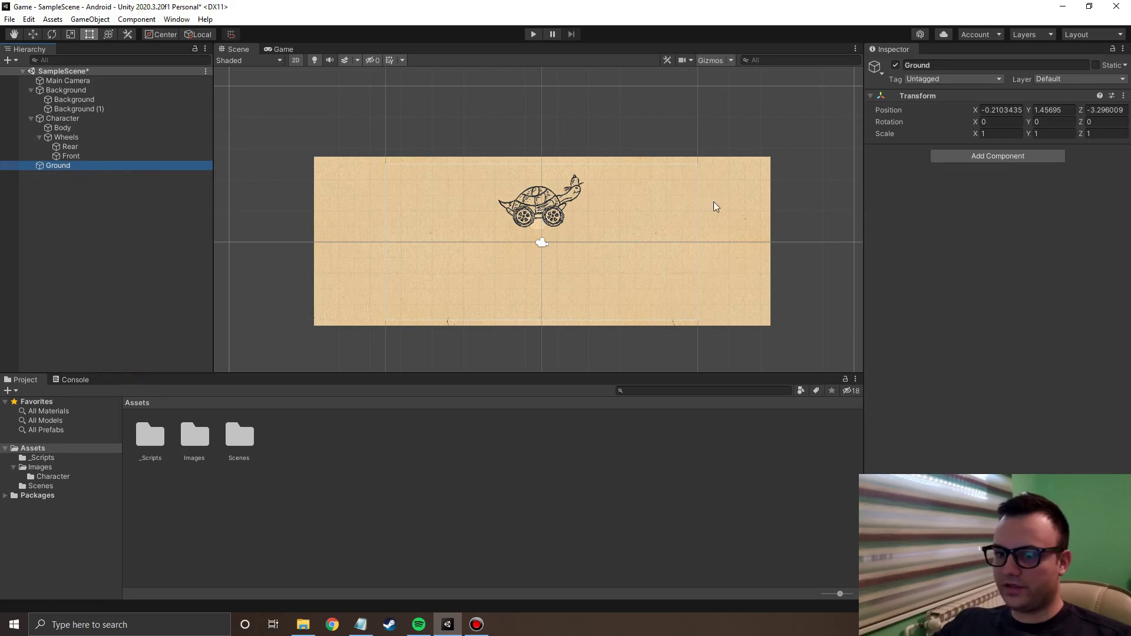
click(1122, 95)
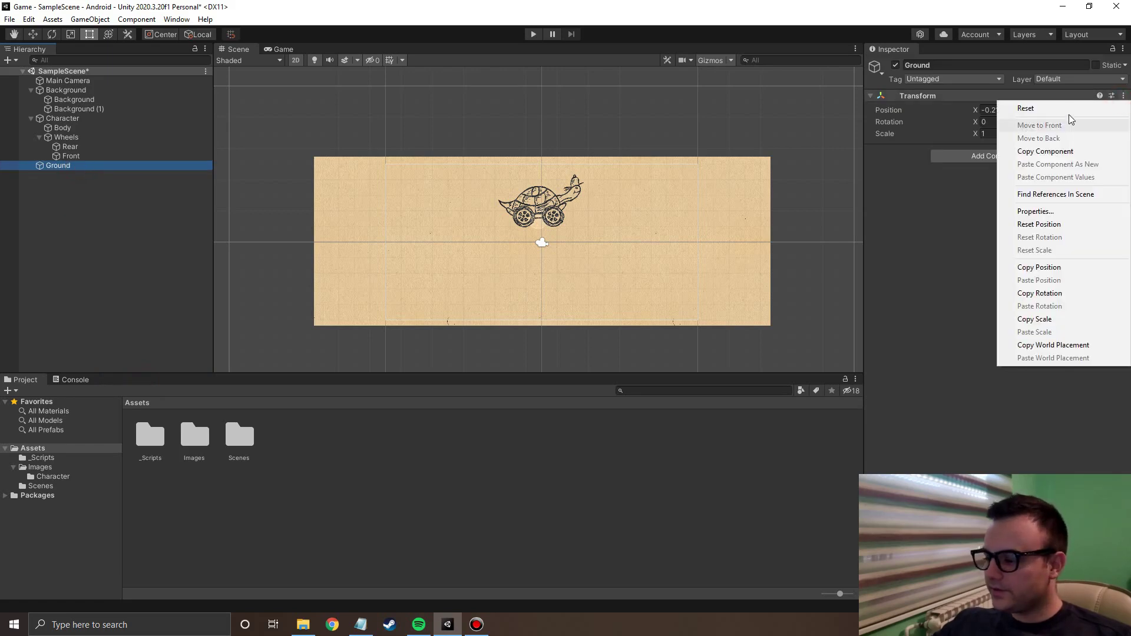
click(1016, 109)
Step: Add a Box Collider 2D to Ground, lower it to Y -3.27, and stretch it to scale X 23.2
click(970, 155)
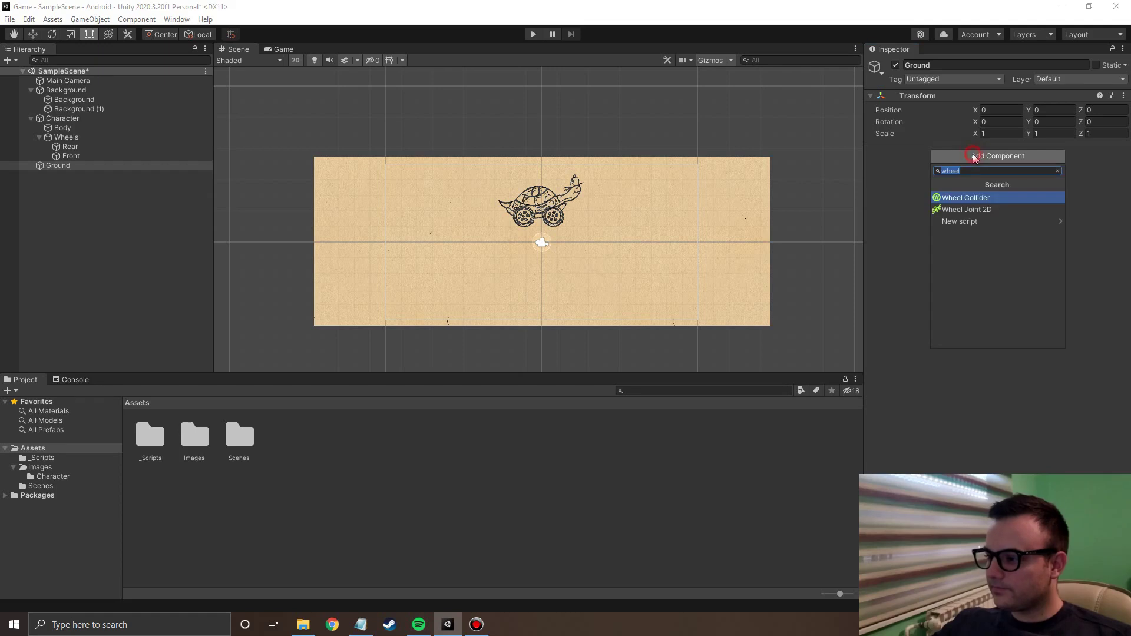
text(bo)
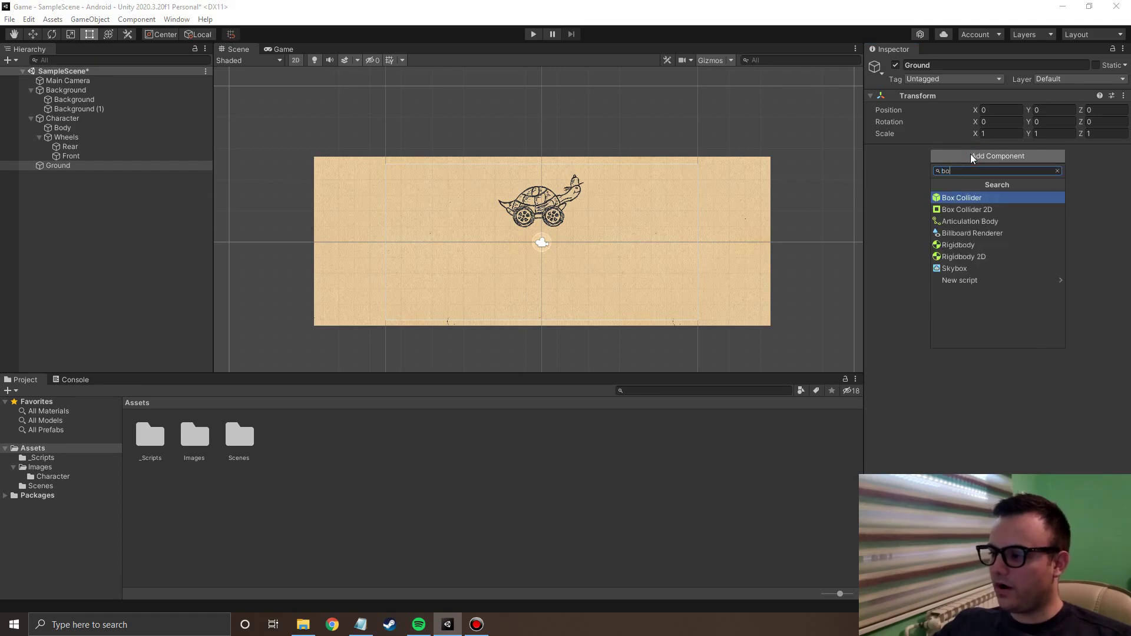
text(x)
key(Down)
key(Return)
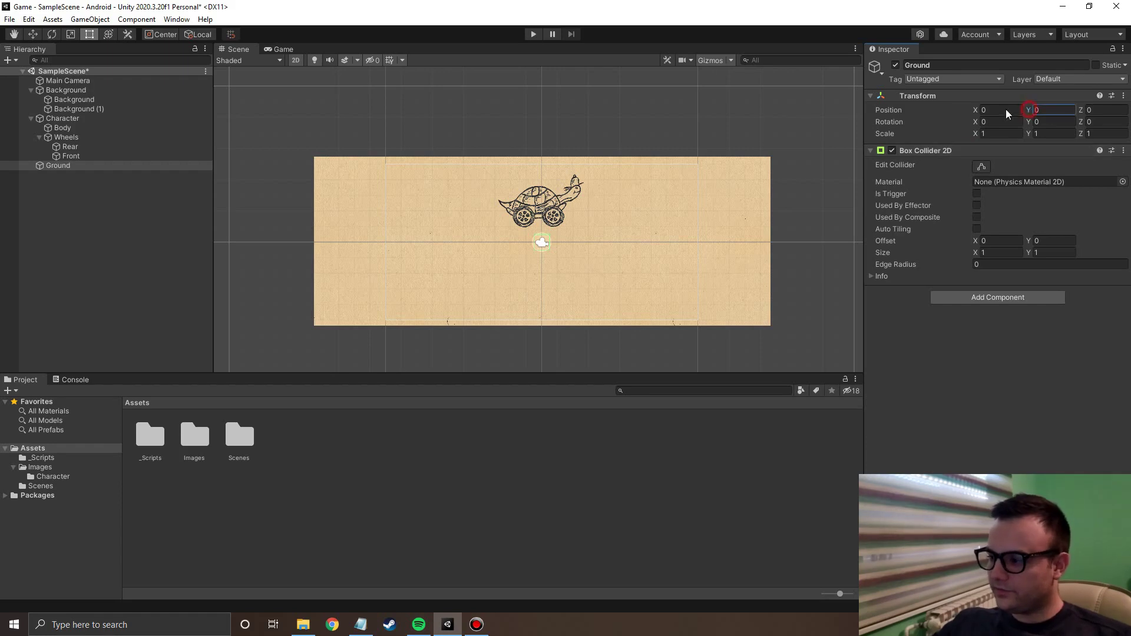
drag(1005, 112, 968, 115)
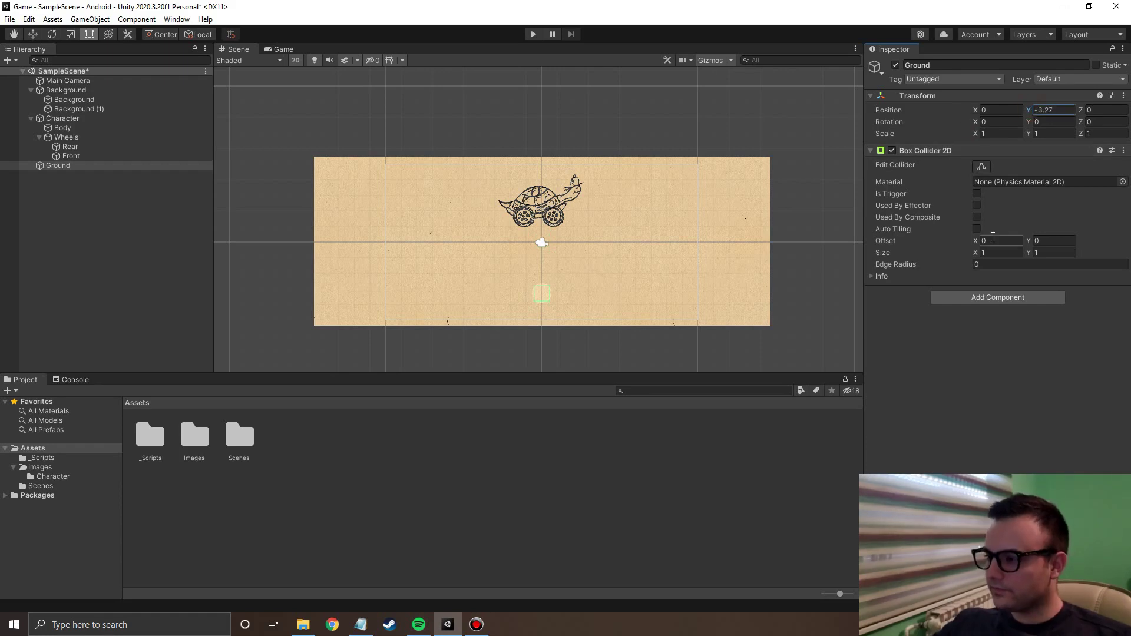
drag(973, 134, 1048, 136)
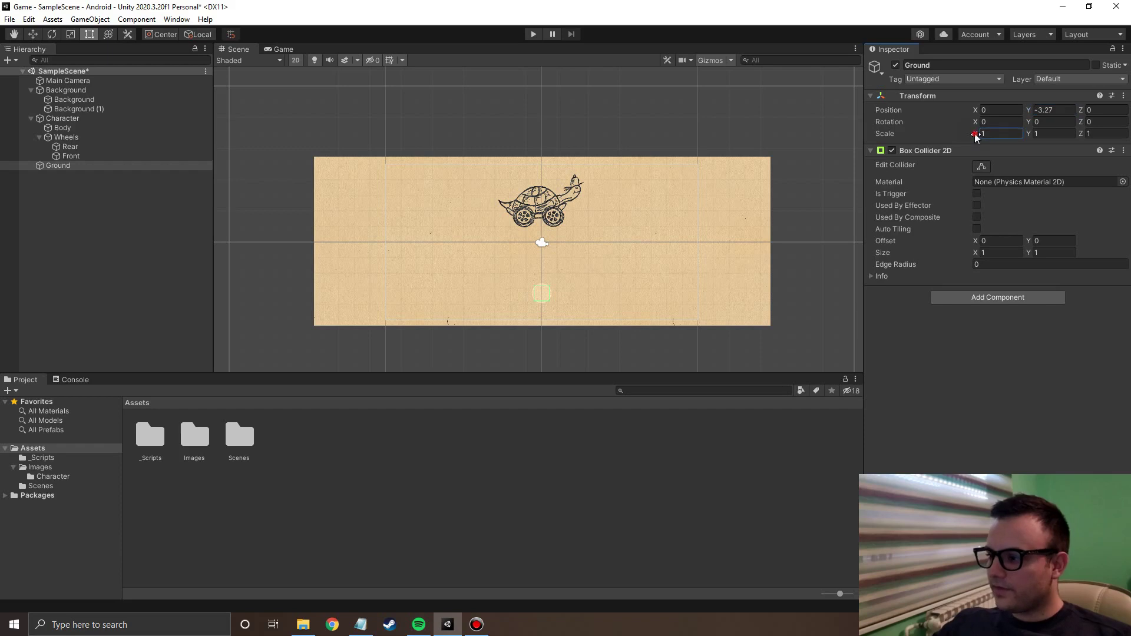
drag(196, 163, 229, 164)
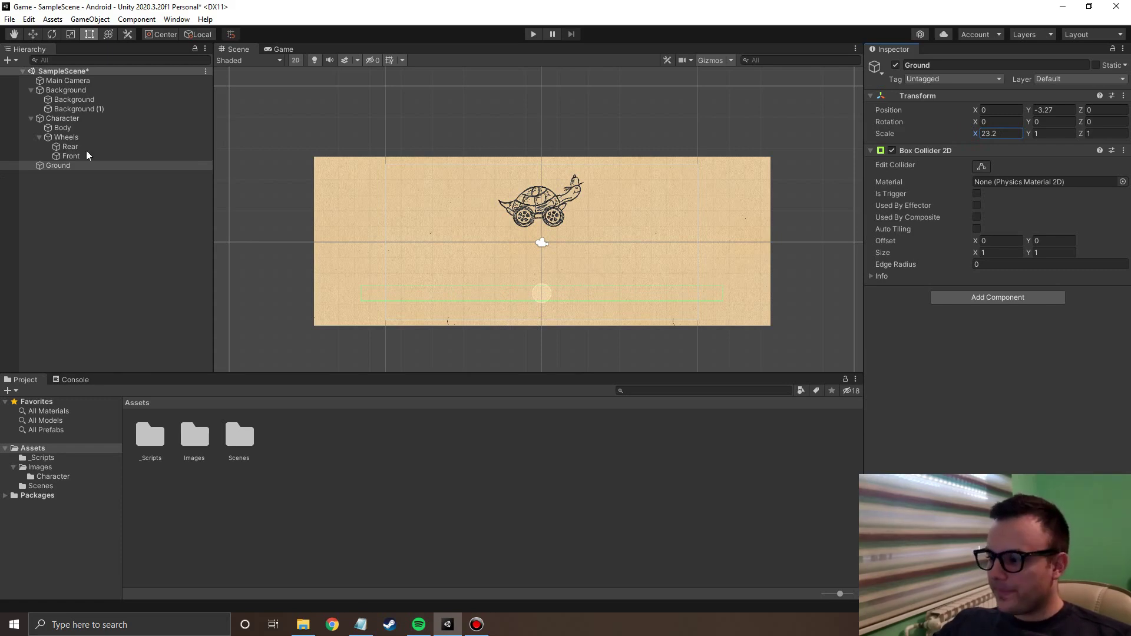
Step: Add a Rigidbody 2D and a Polygon Collider 2D to the Body
click(67, 129)
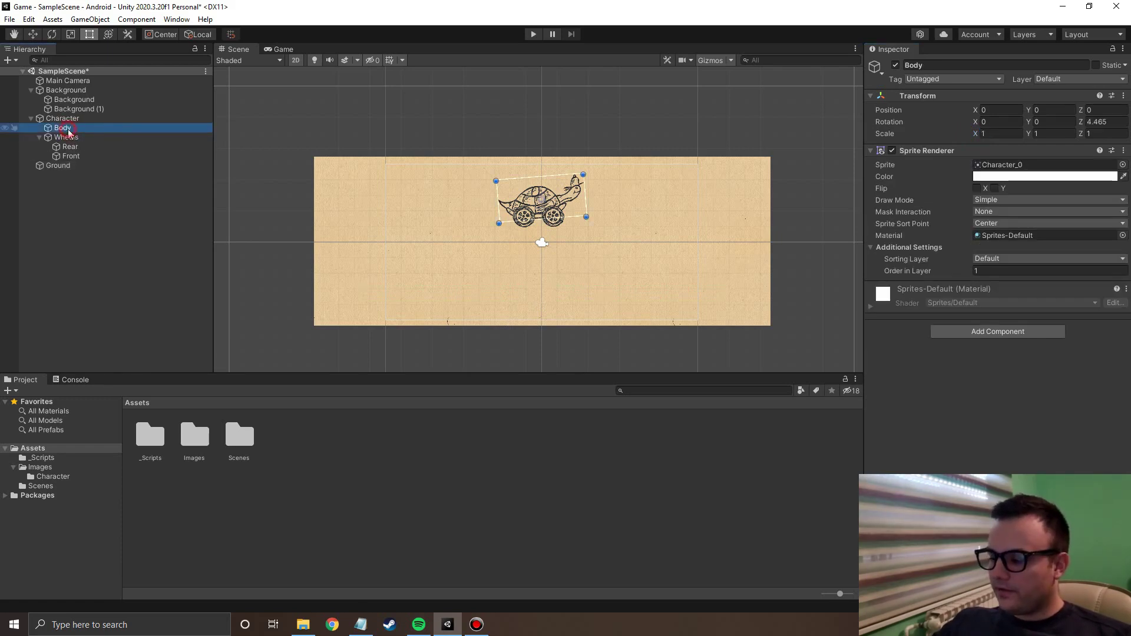
click(998, 332)
text(rid)
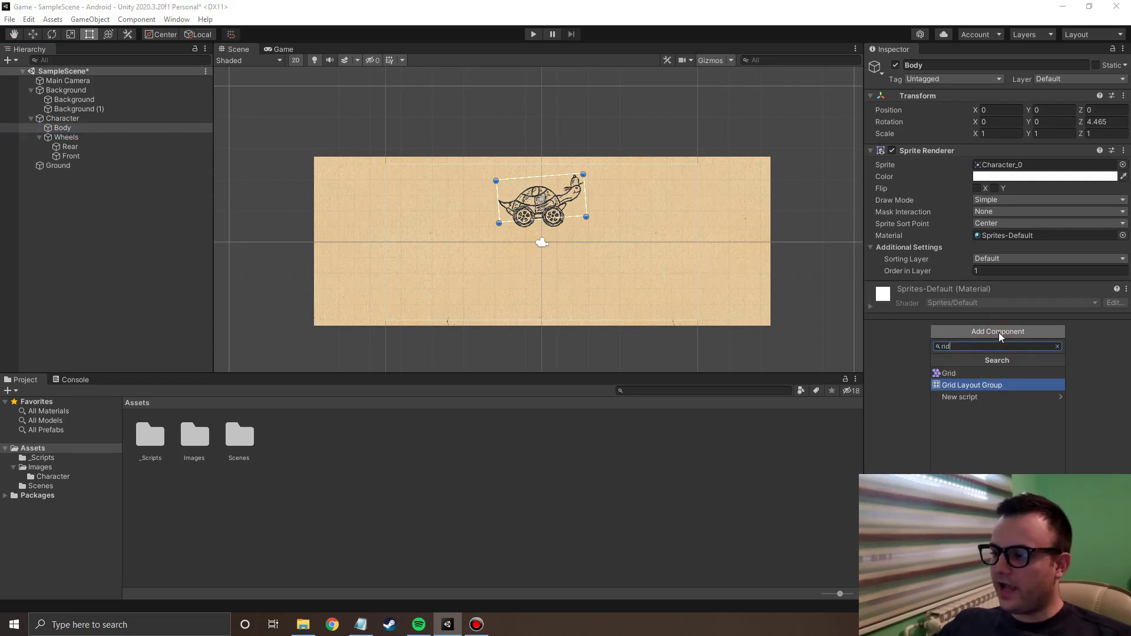
key(BackSpace)
text(gidbody)
key(Return)
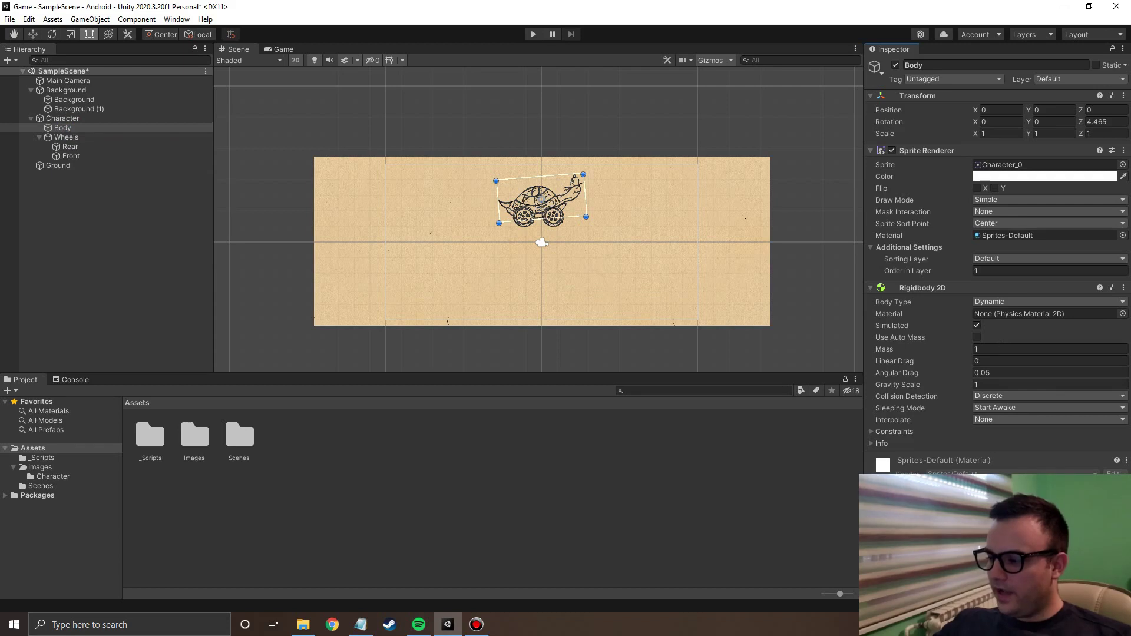
key(ctrl+shift+a)
text(pol)
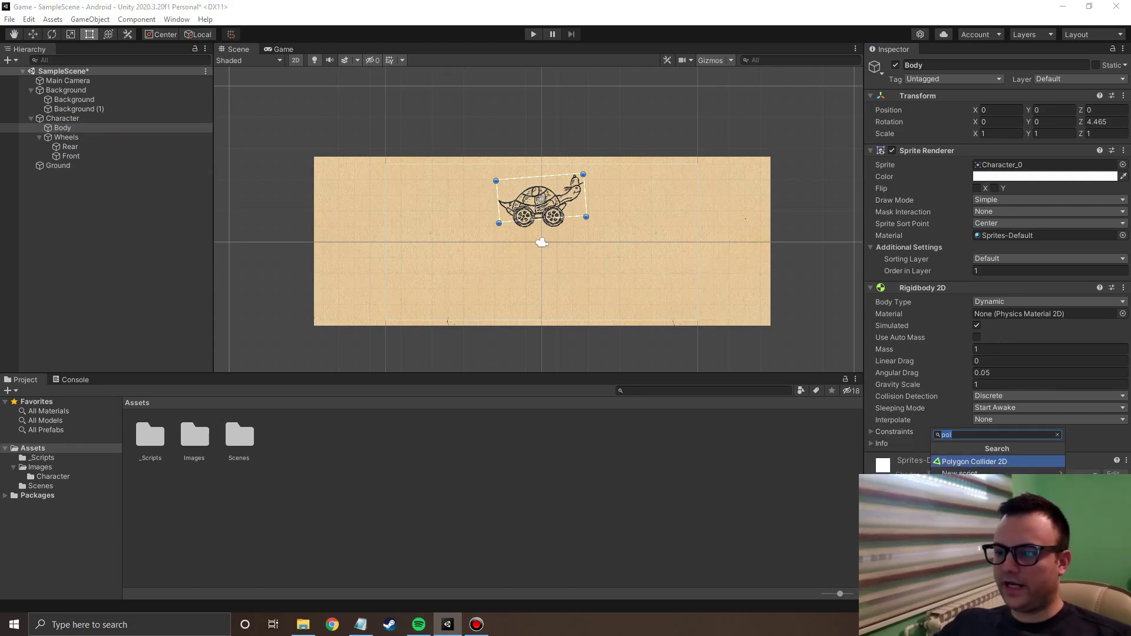
key(Return)
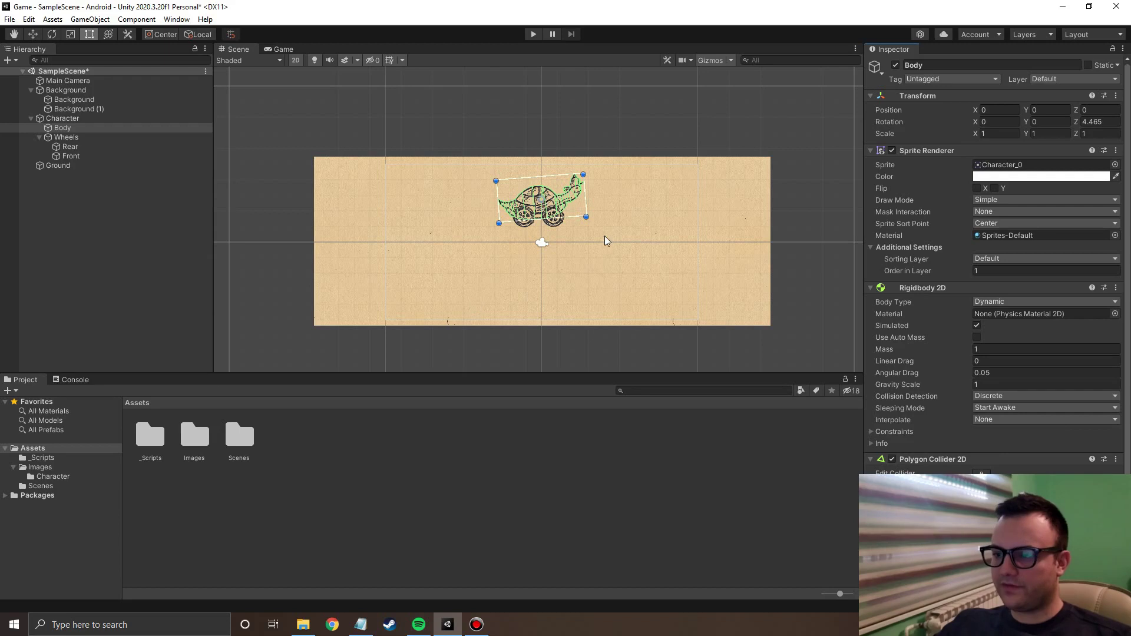
Step: Edit the Body's polygon collider, moving and deleting points around the rear and front wheels
scroll(533, 203, up, 2)
scroll(536, 208, up, 2)
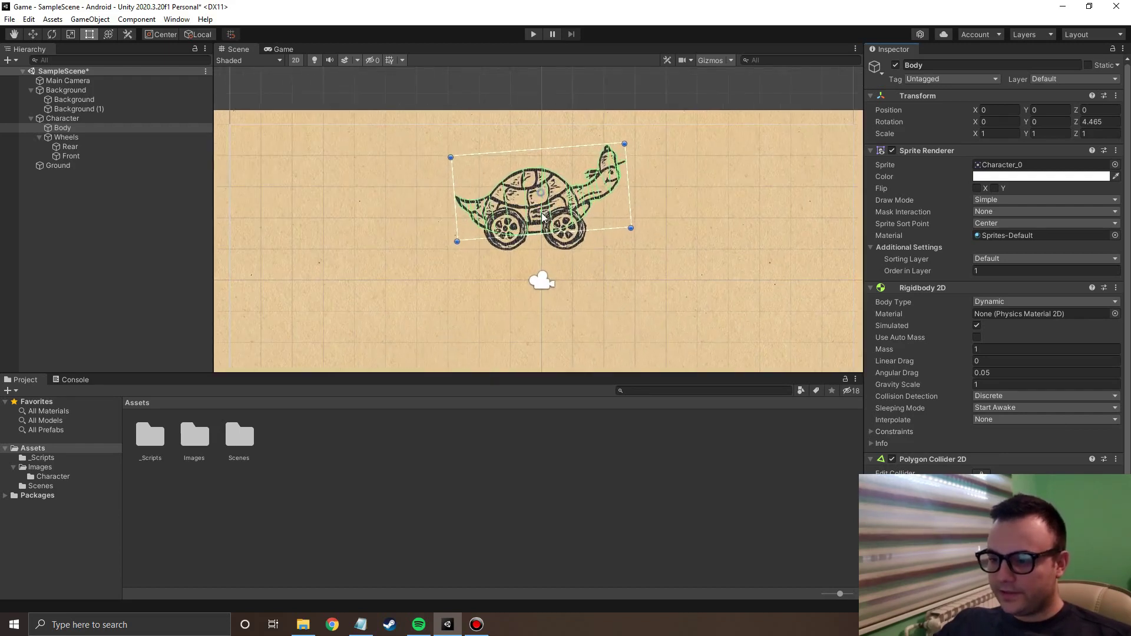
scroll(541, 213, up, 3)
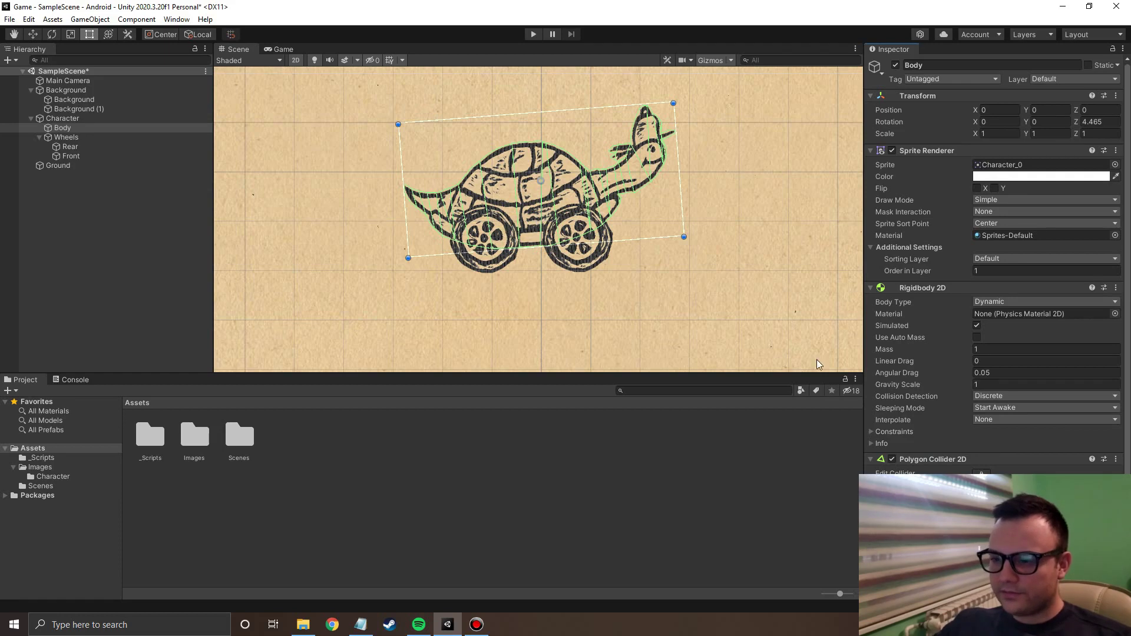
click(982, 476)
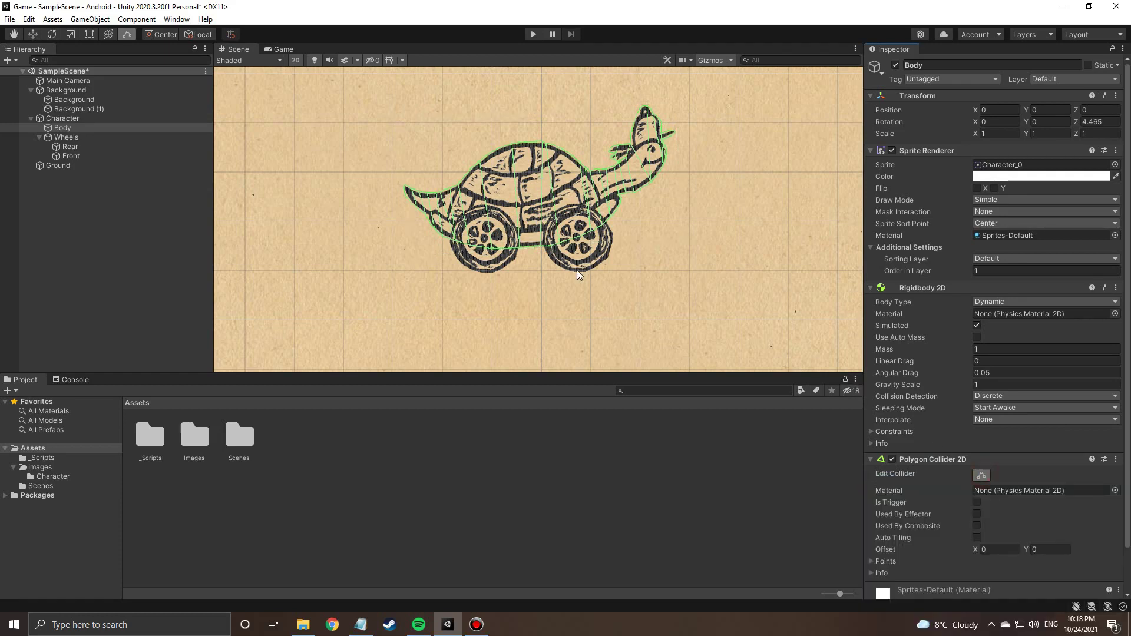
drag(455, 240, 471, 249)
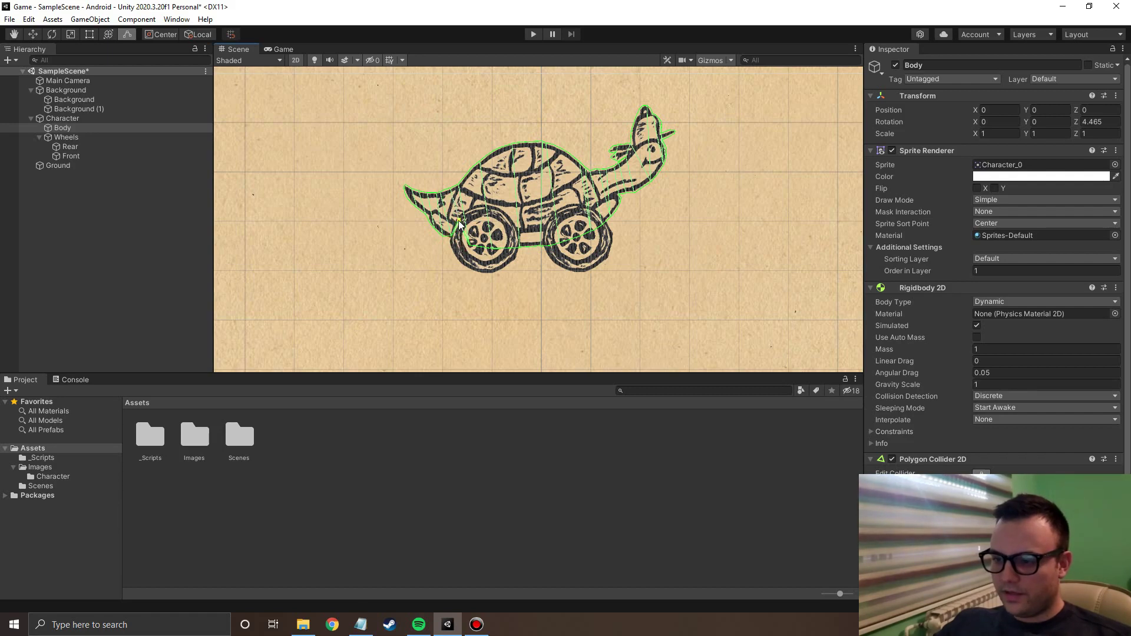
ctrl+click(470, 248)
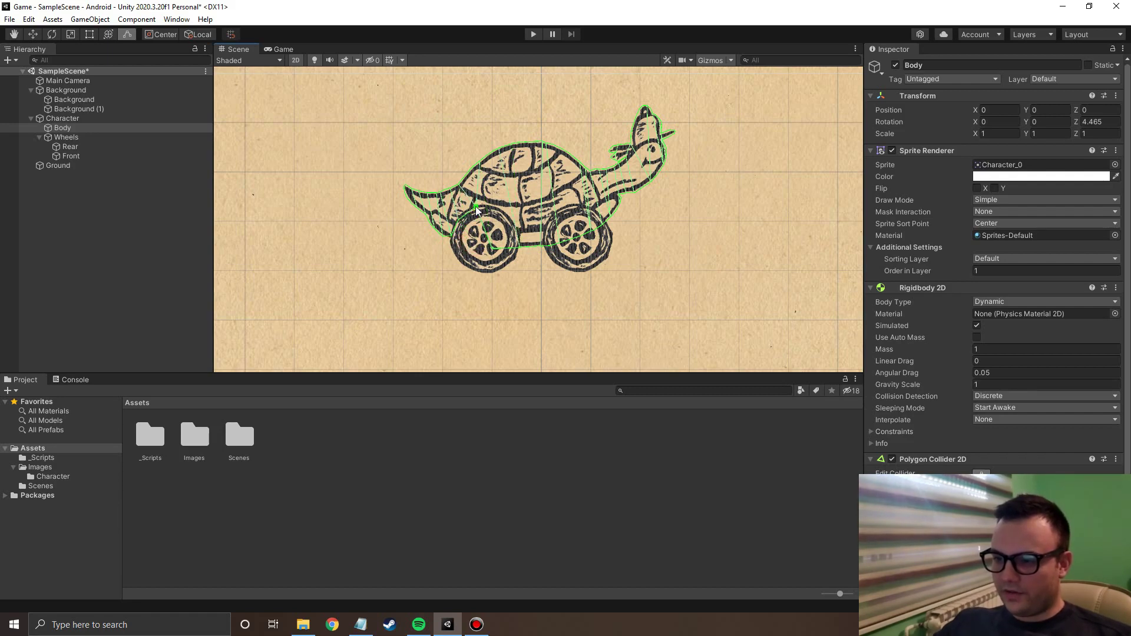
drag(493, 246, 497, 250)
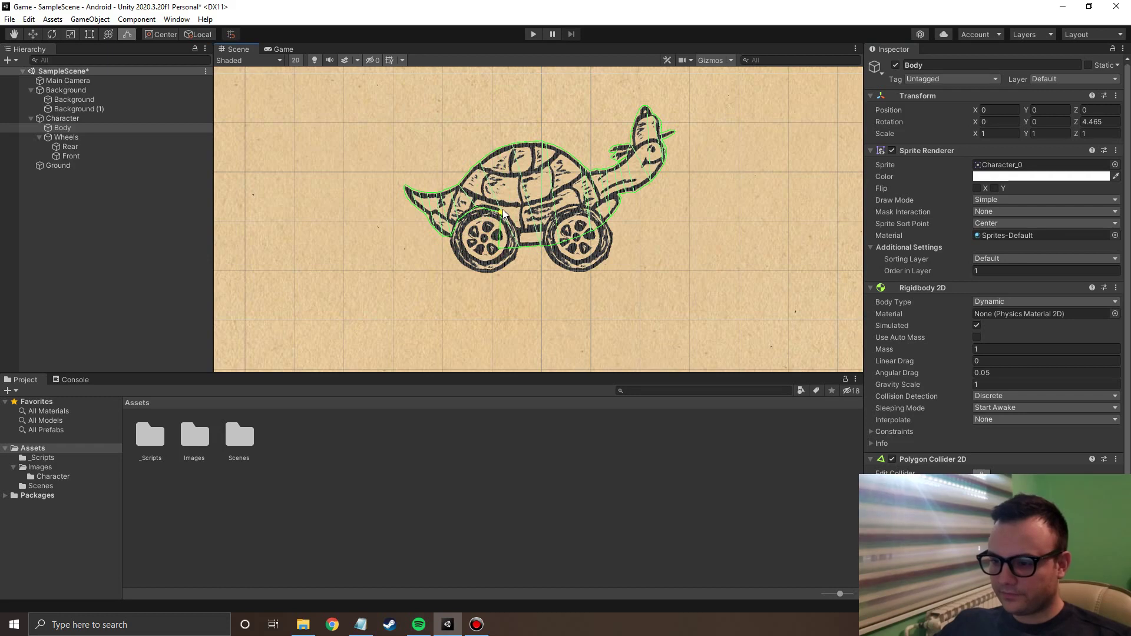
ctrl+click(498, 250)
drag(517, 237, 552, 261)
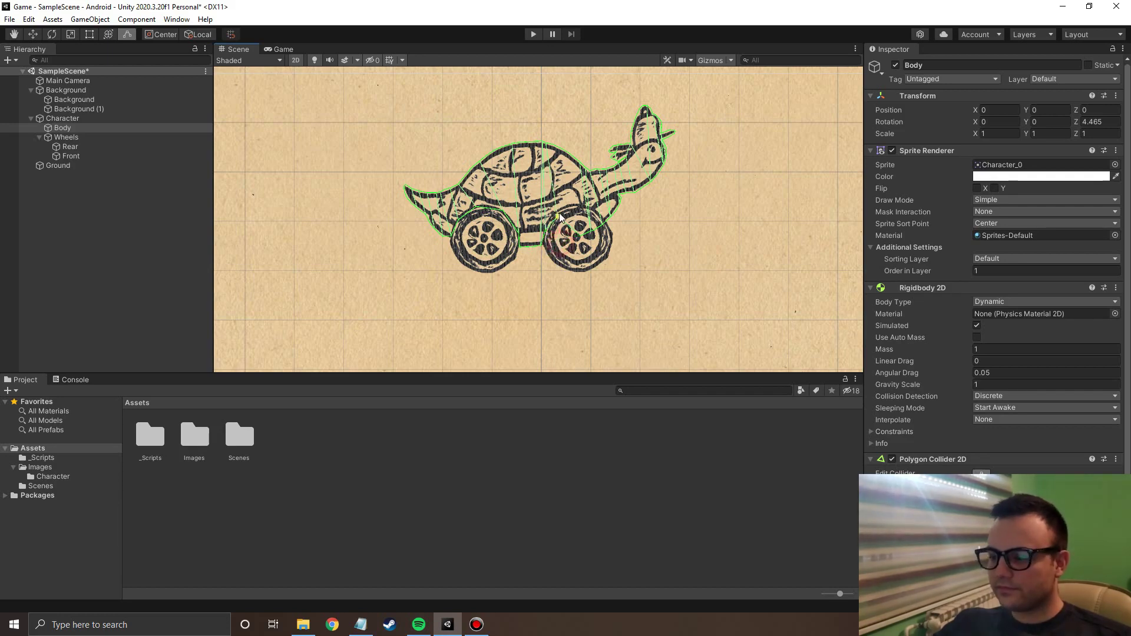
drag(557, 209, 581, 236)
ctrl+click(580, 236)
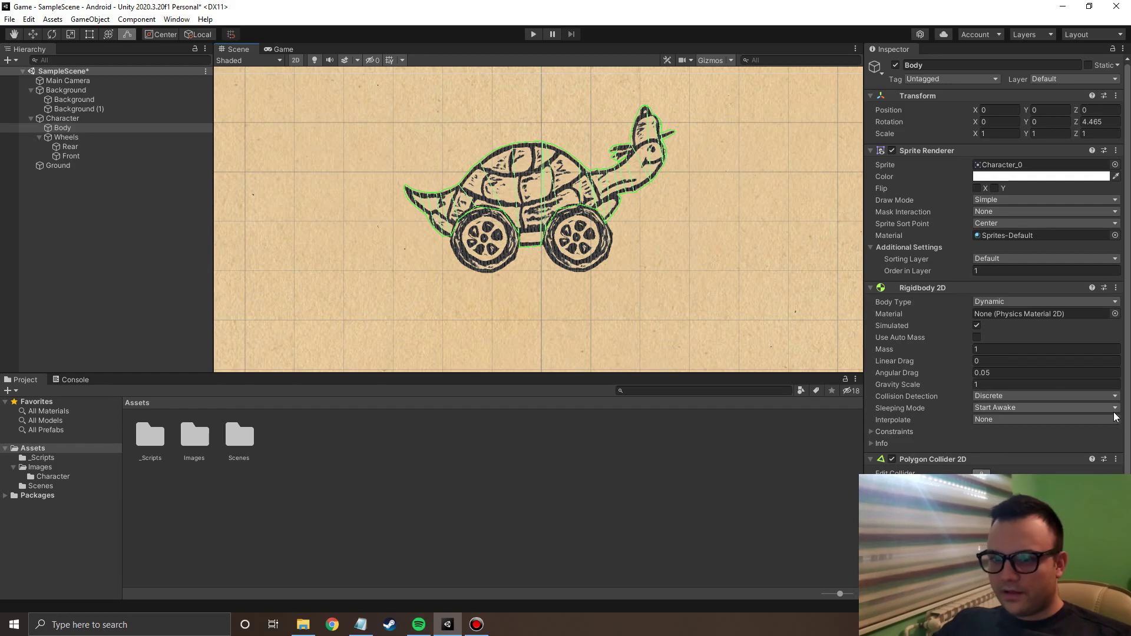
scroll(1128, 436, down, 1)
scroll(1128, 436, down, 3)
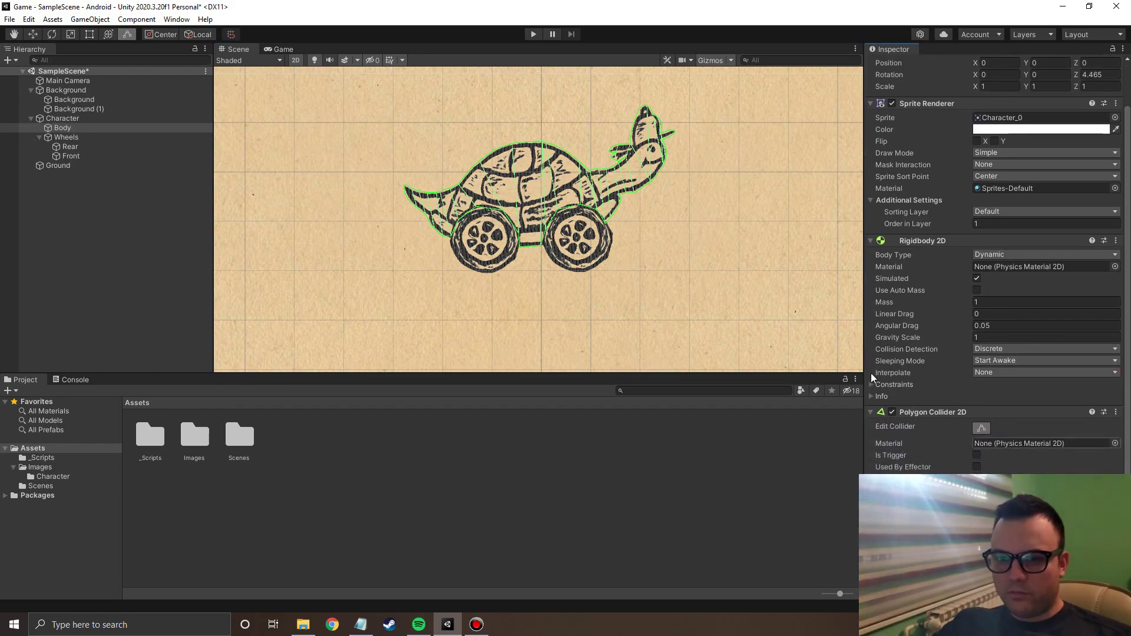
Step: Add a Circle Collider 2D with radius 0.79 to both the Rear and Front wheels
click(94, 147)
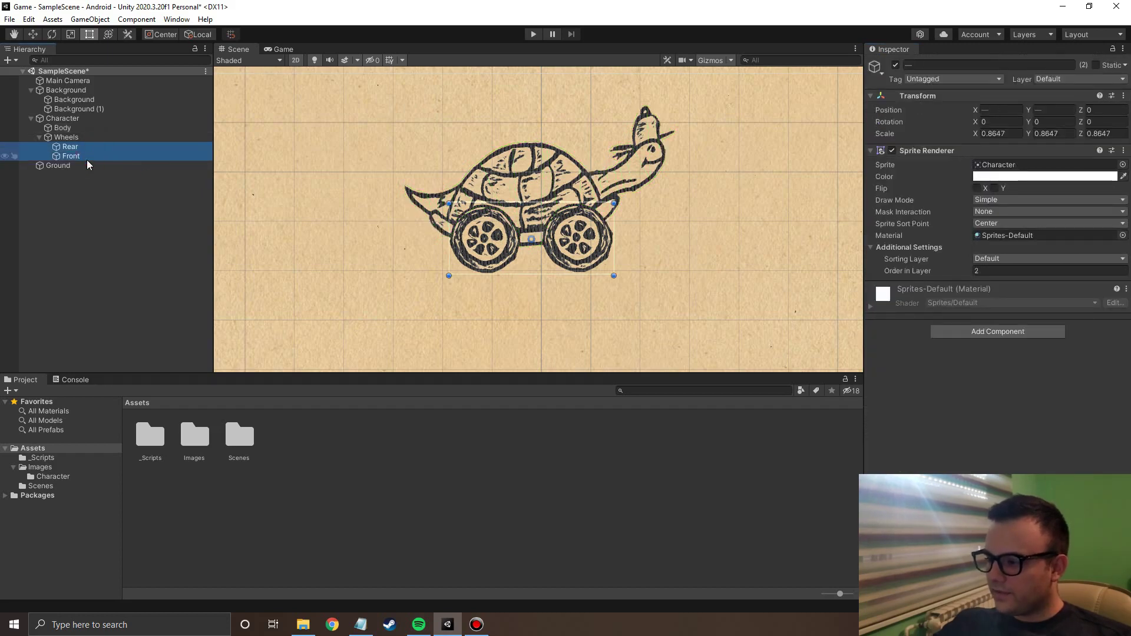
click(992, 333)
text(c)
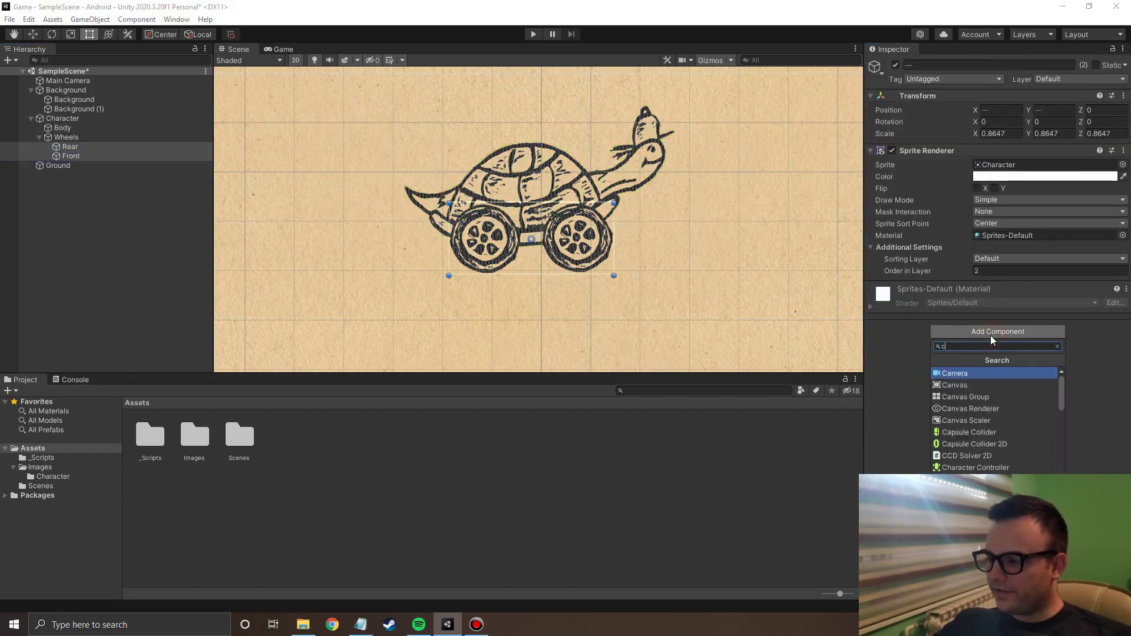
text(ircle)
key(Return)
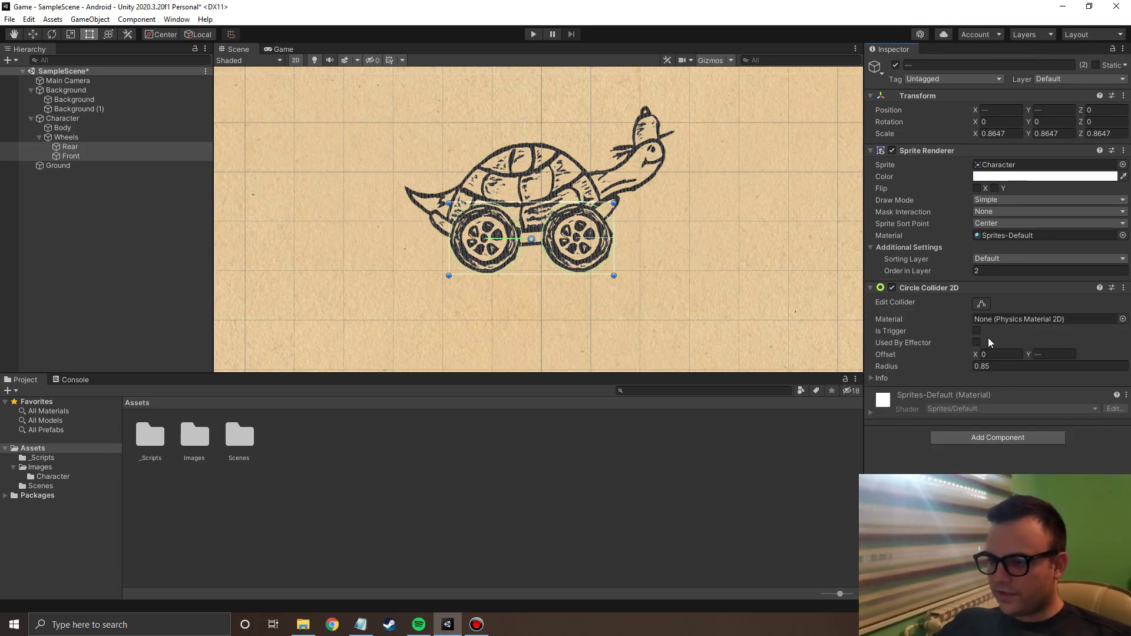
drag(967, 365, 963, 366)
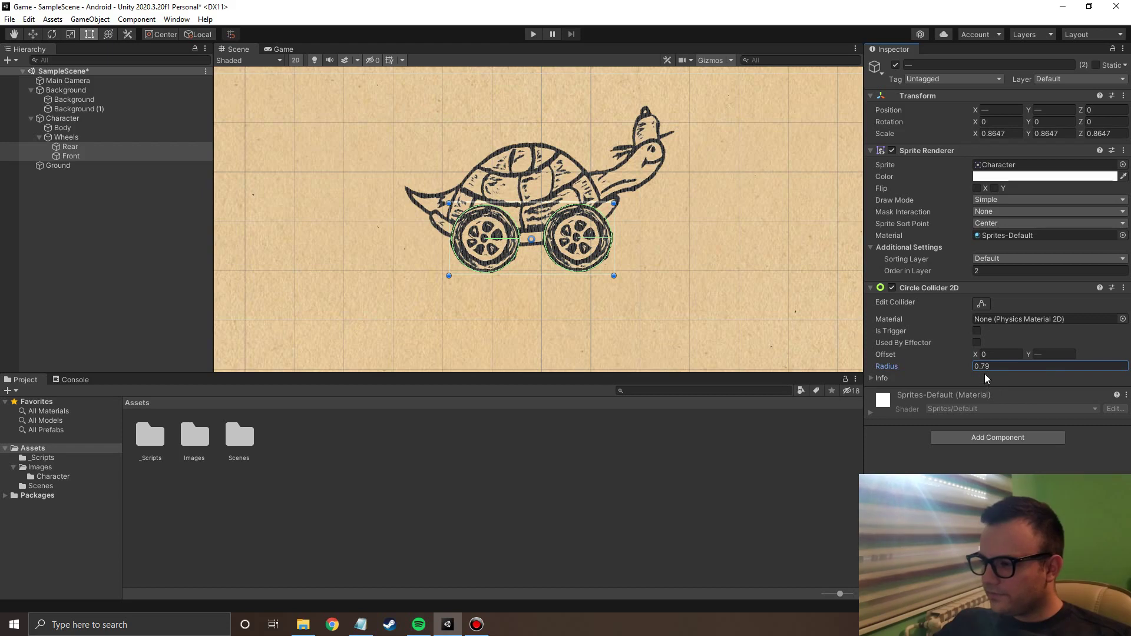
click(985, 370)
double_click(985, 369)
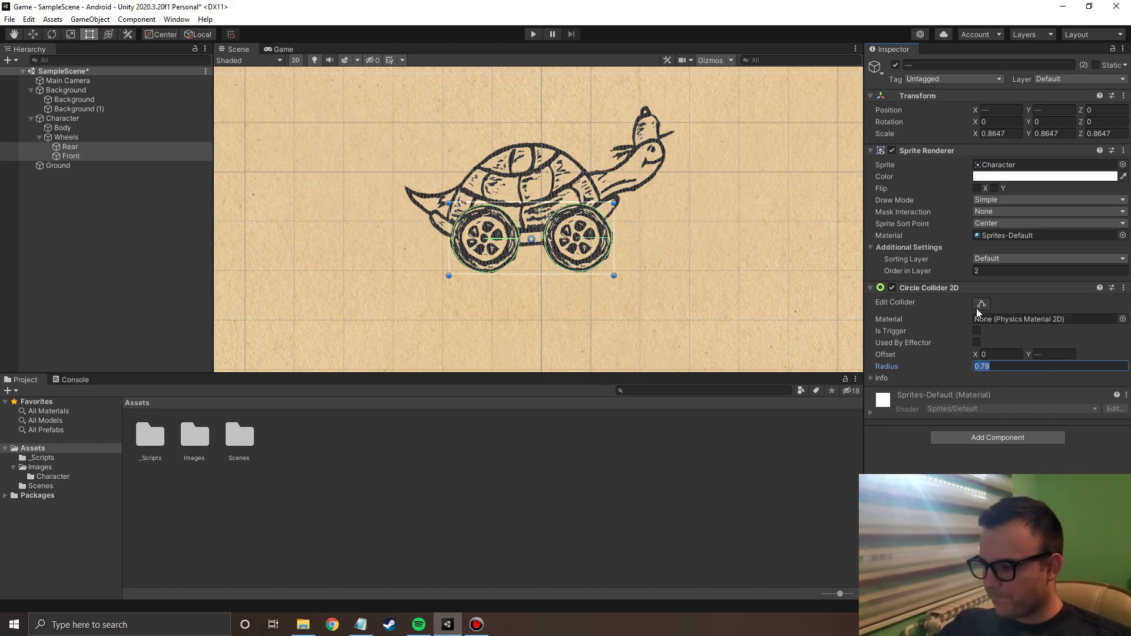
click(981, 439)
Step: Add a Wheel Joint 2D to both wheels, with Body as the Connected Rigid Body
text(w)
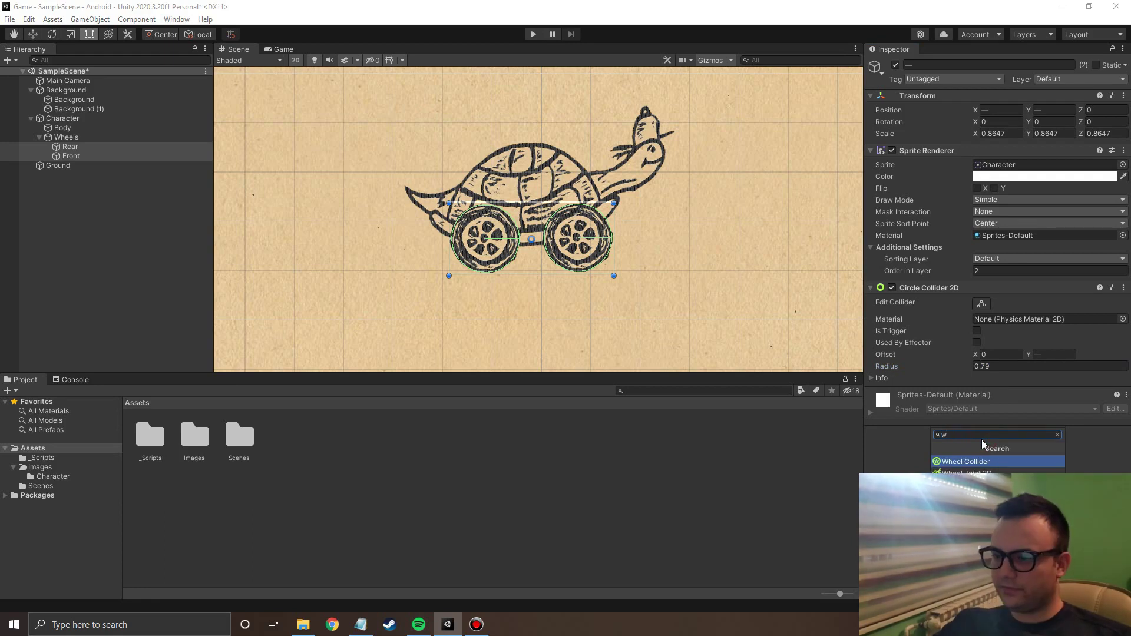
text(heel)
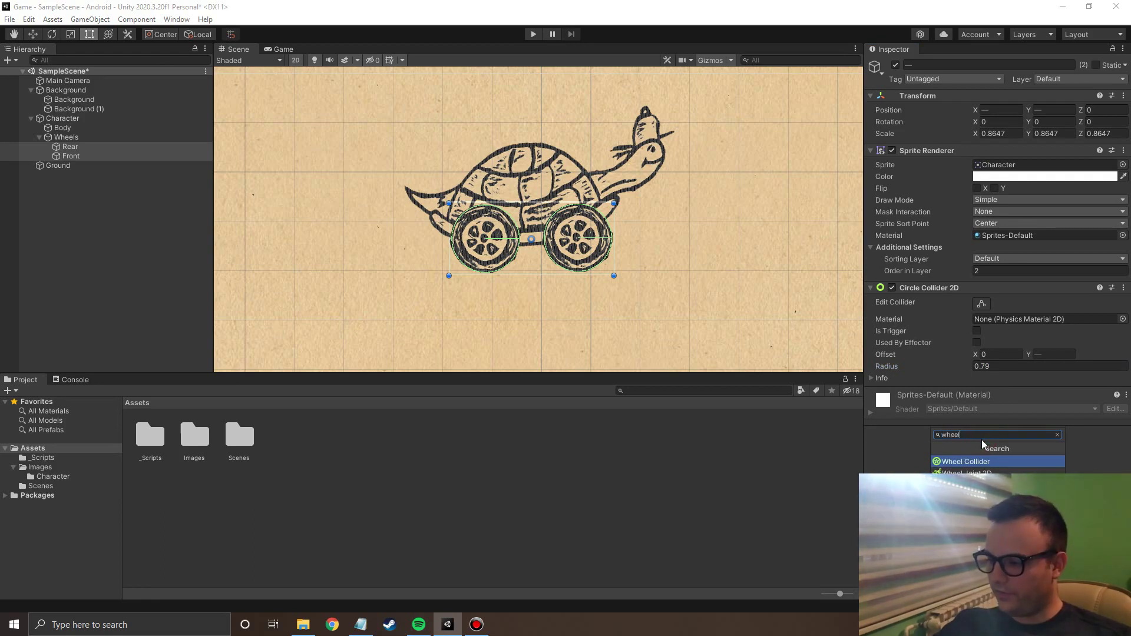
key(Down)
key(Return)
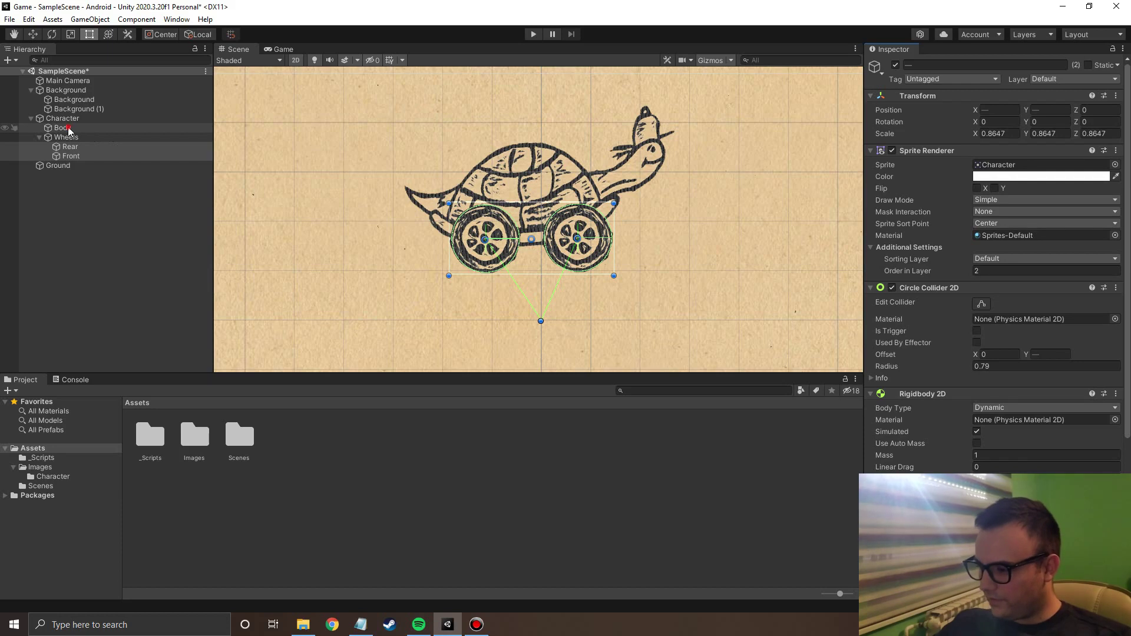
mouse_move(68, 130)
mouse_down()
mouse_move(893, 403)
mouse_move(1009, 593)
mouse_up()
Step: Centre each wheel joint's connected anchor on its own Rear and Front wheel
click(69, 147)
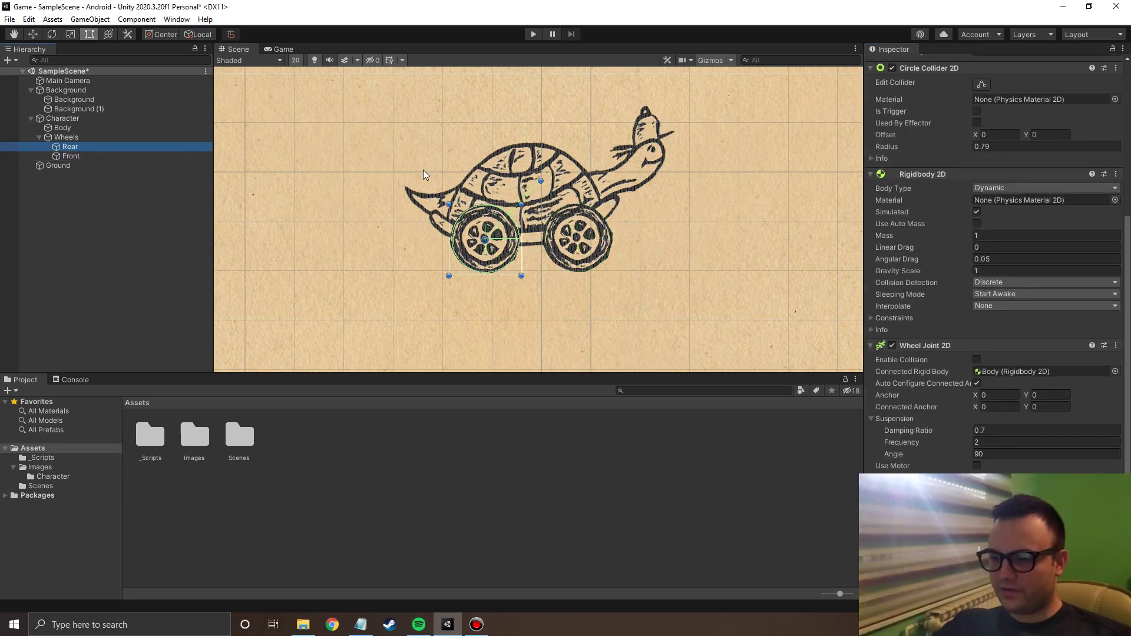
mouse_move(540, 181)
mouse_down()
mouse_move(492, 215)
mouse_move(486, 234)
mouse_up()
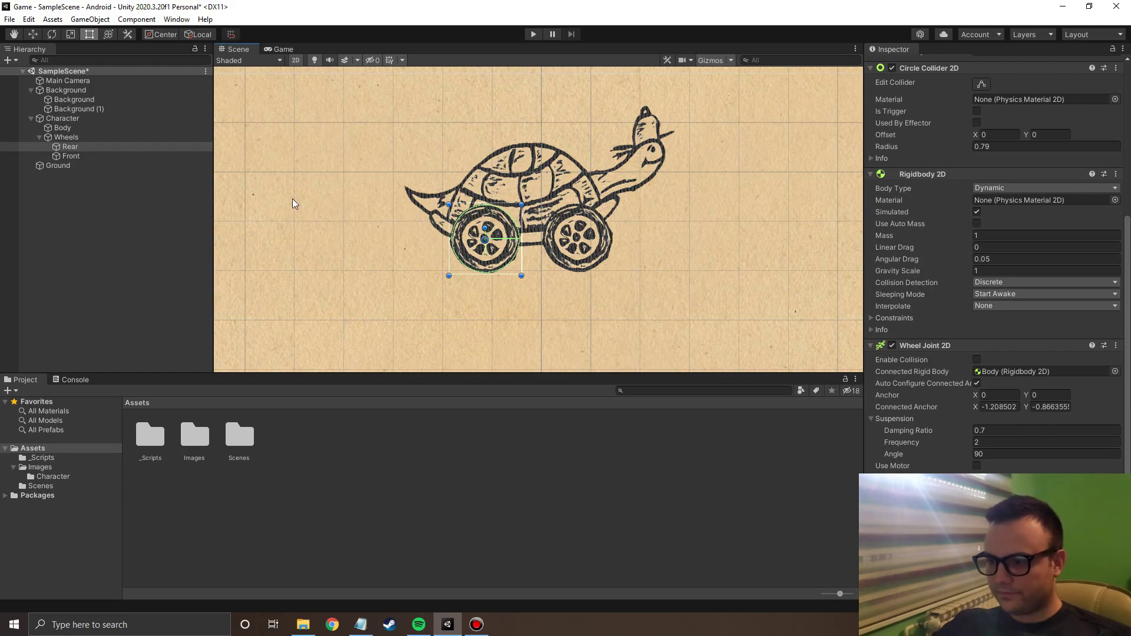
click(70, 156)
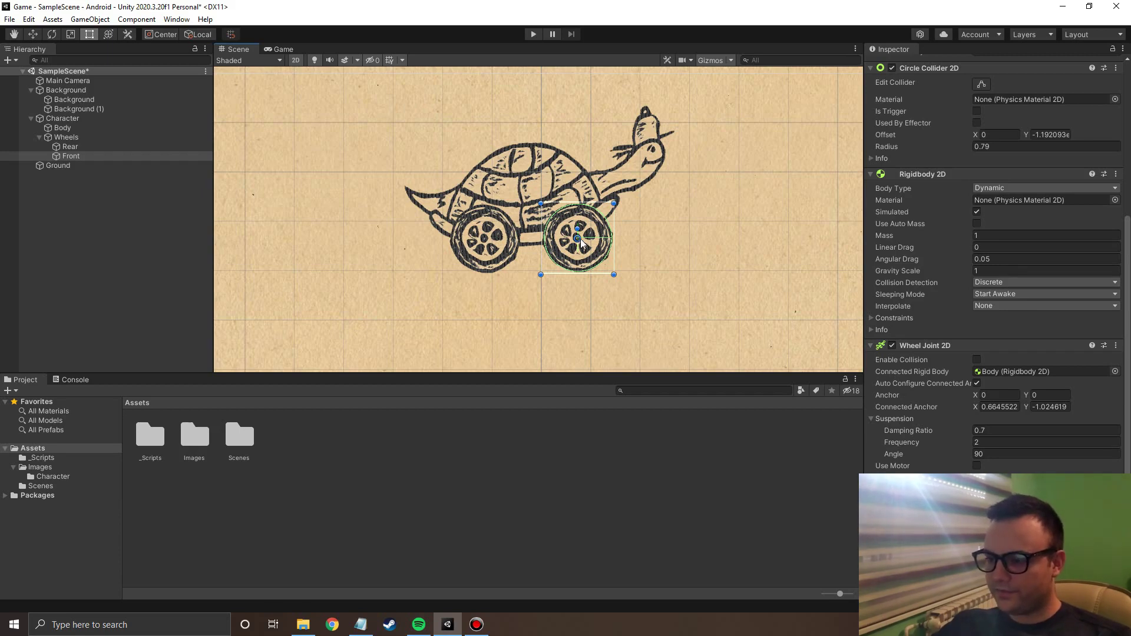
click(975, 398)
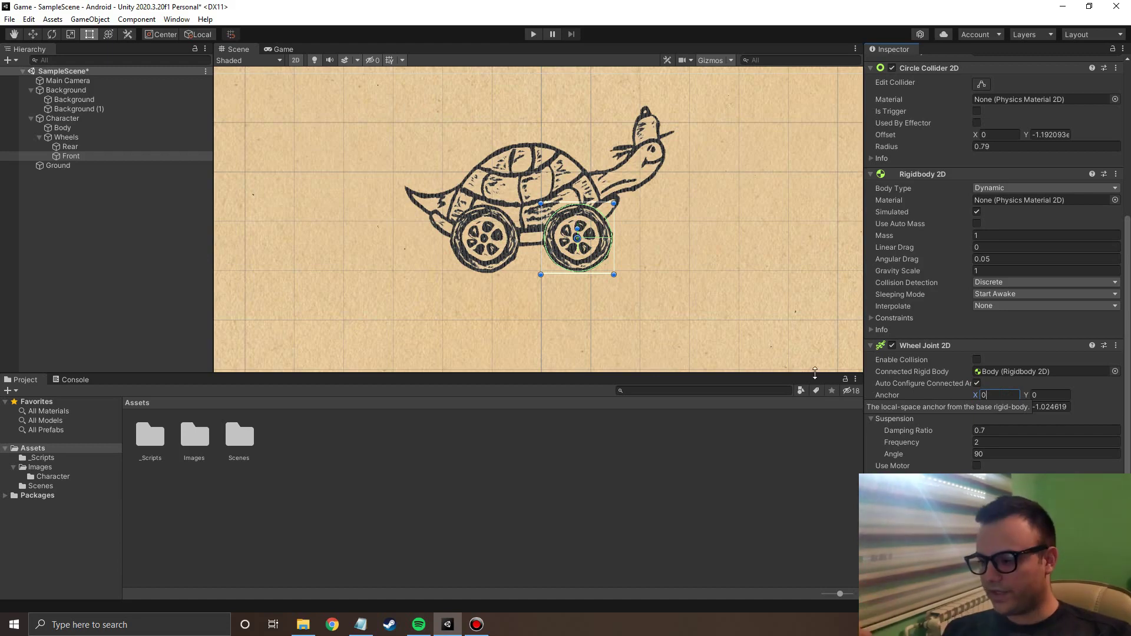
Step: Set both wheels' suspension to damping ratio 0.1 and frequency 3, and enter Play mode
ctrl+click(106, 147)
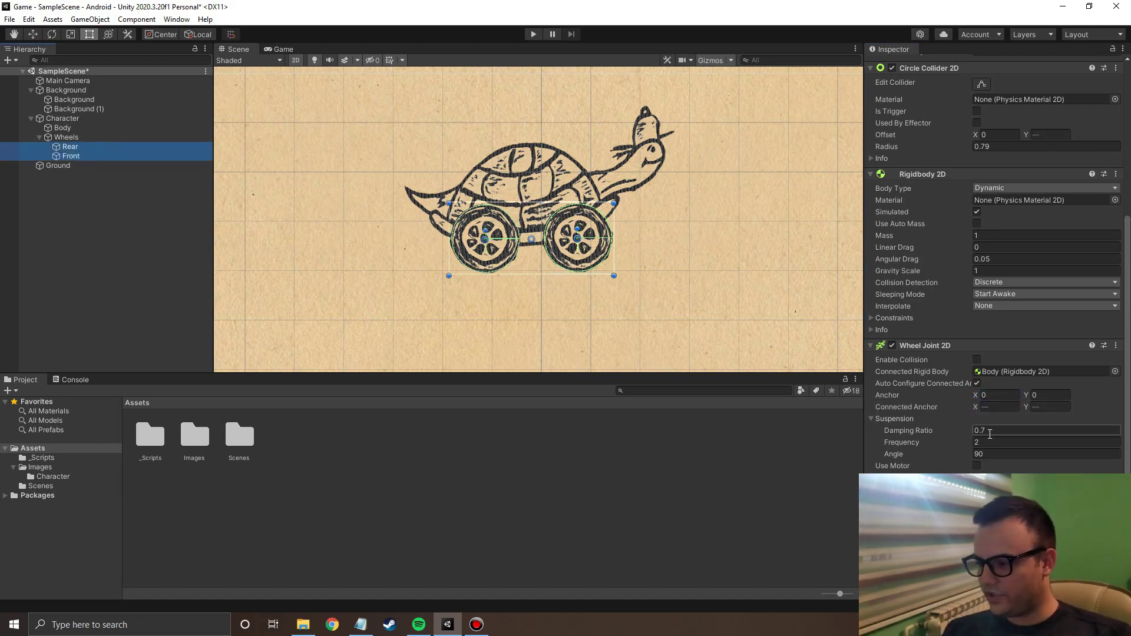
key(BackSpace)
text(1)
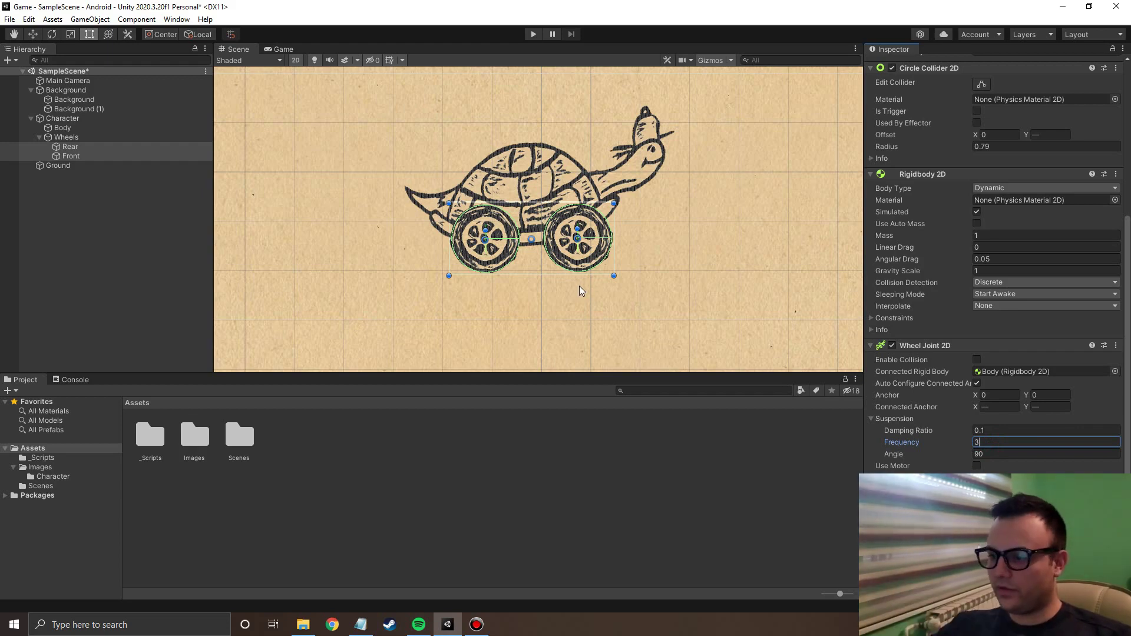
click(530, 35)
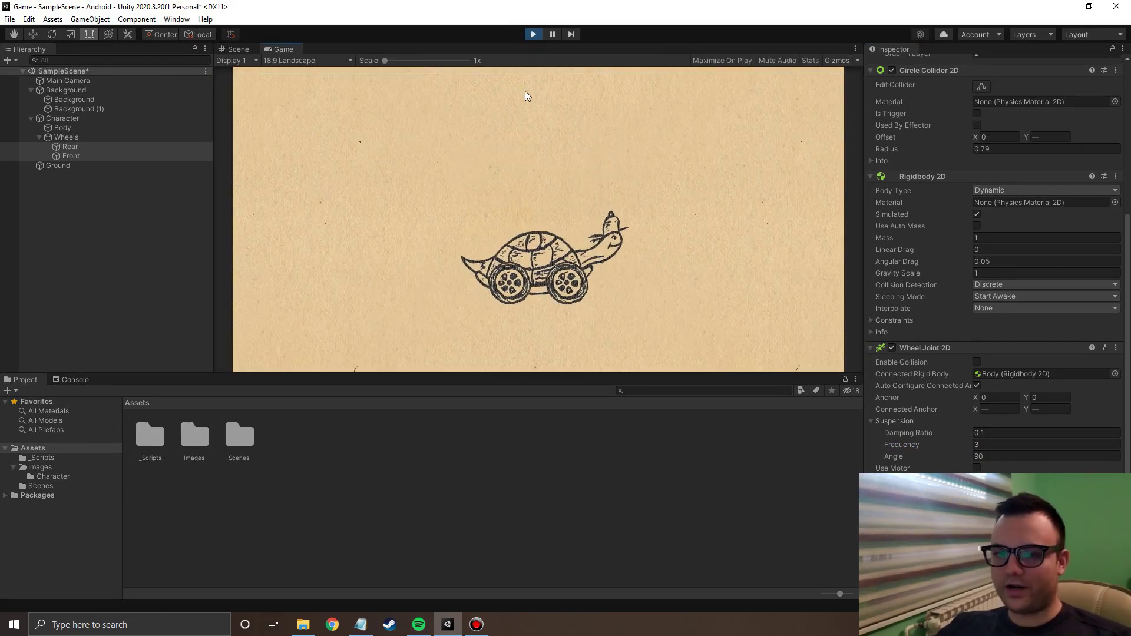
Step: During play, raise the Character's Position Y to about 18.4 to drop-test the suspension
click(71, 117)
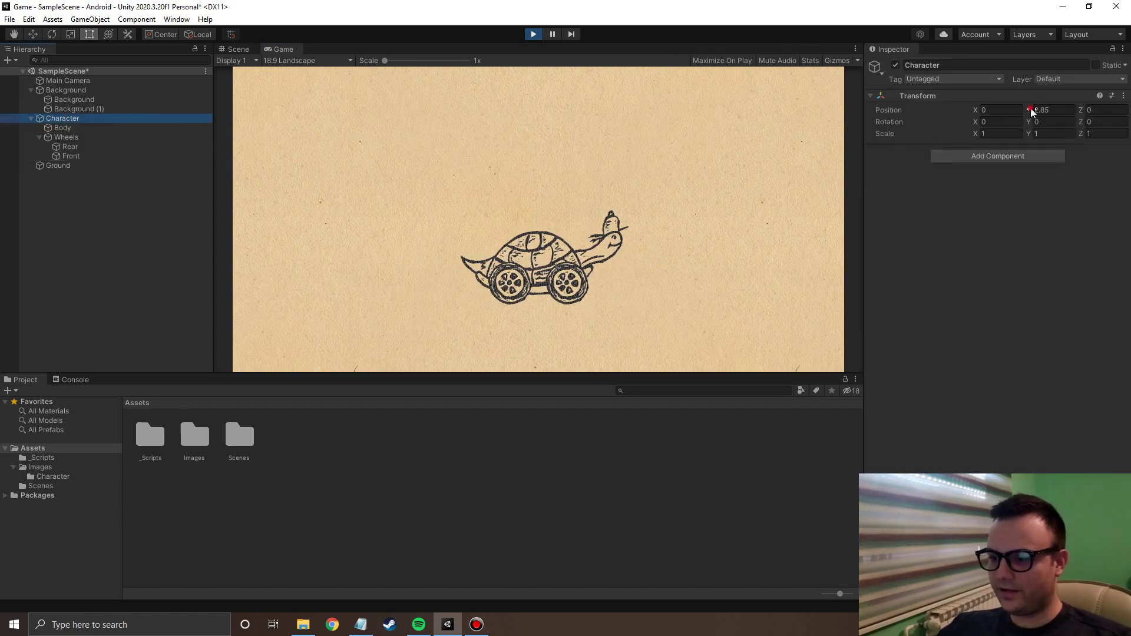
drag(1030, 109, 1076, 109)
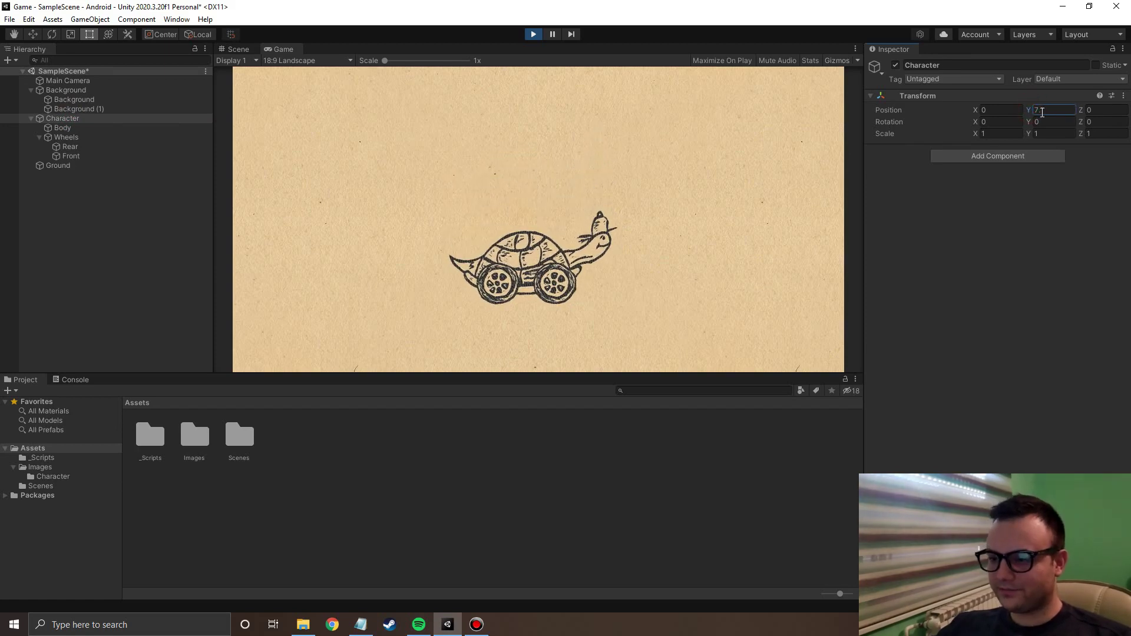
drag(1042, 109, 1083, 111)
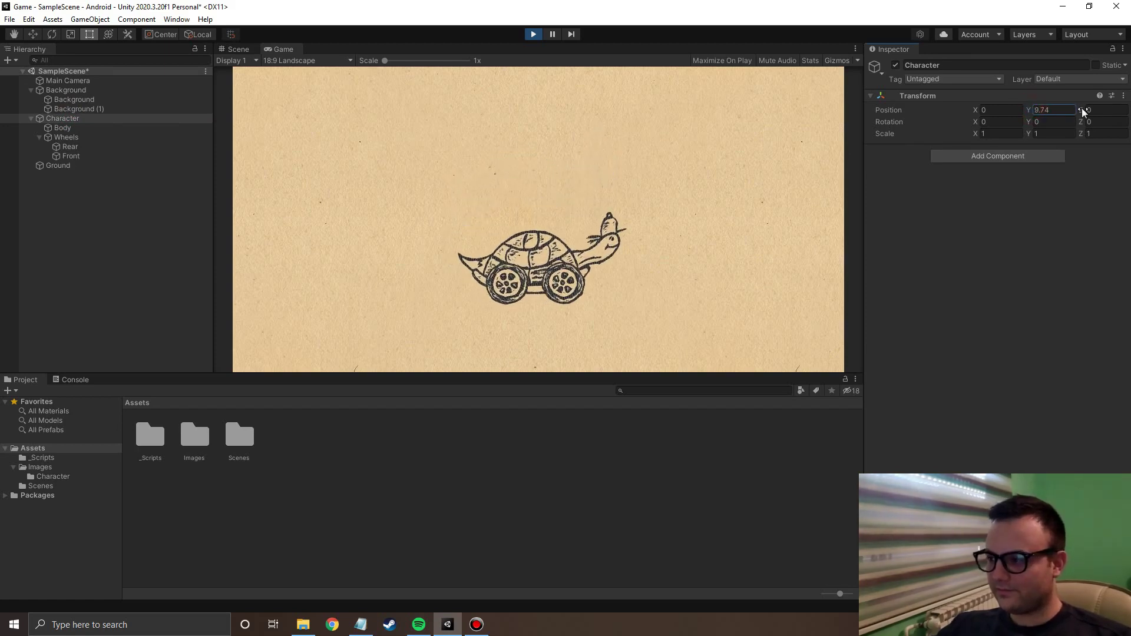
drag(1027, 107, 1034, 109)
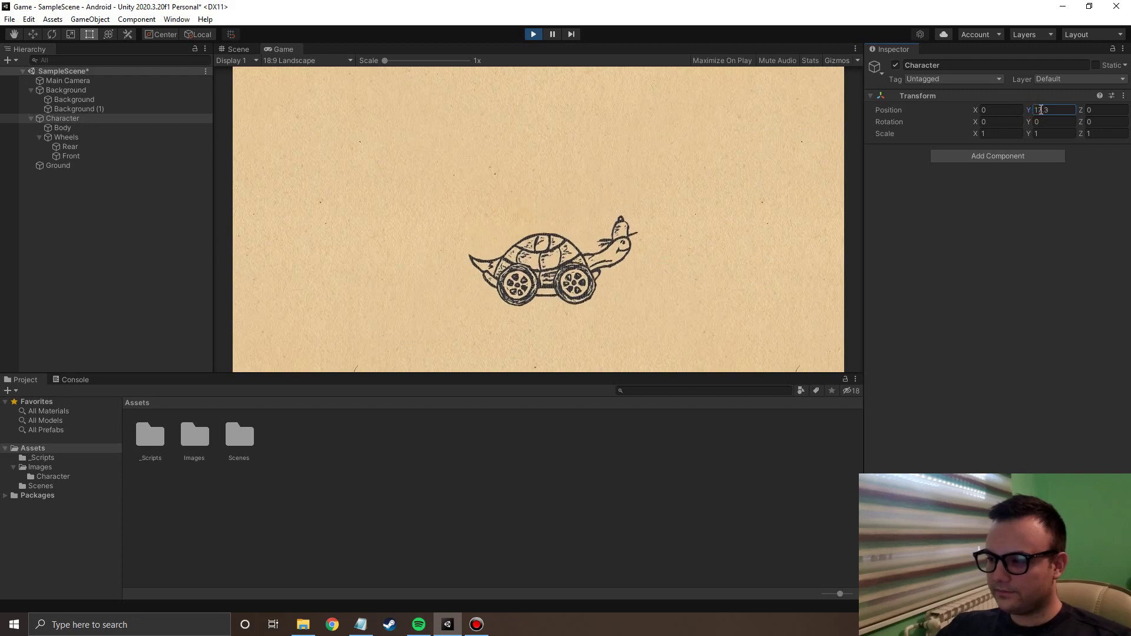
drag(1031, 111, 1042, 109)
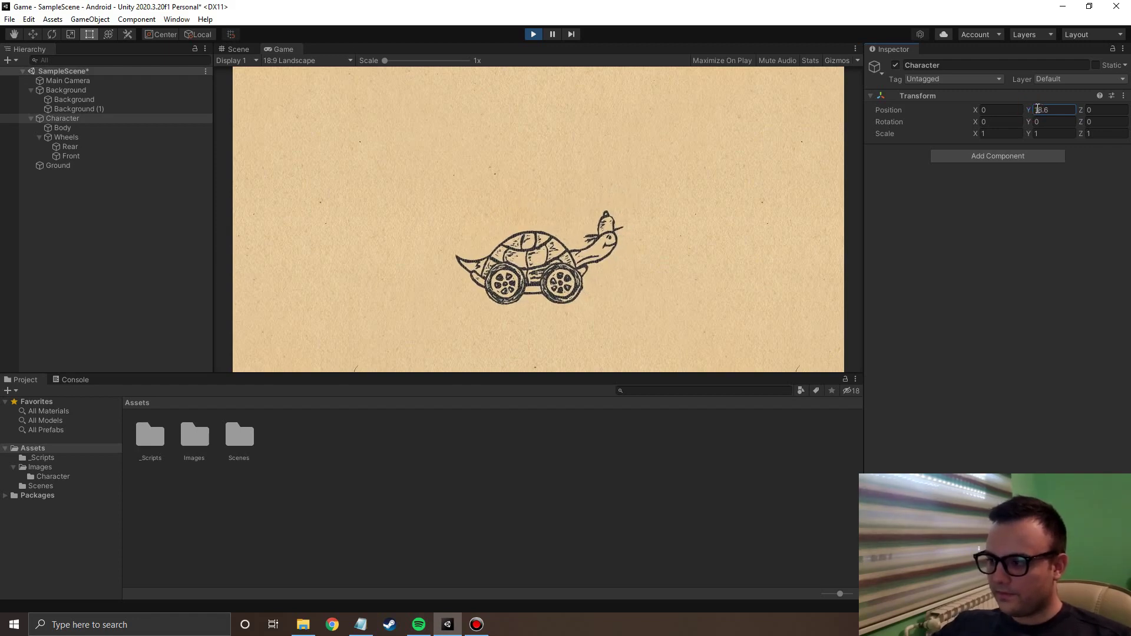
drag(1036, 112, 1039, 109)
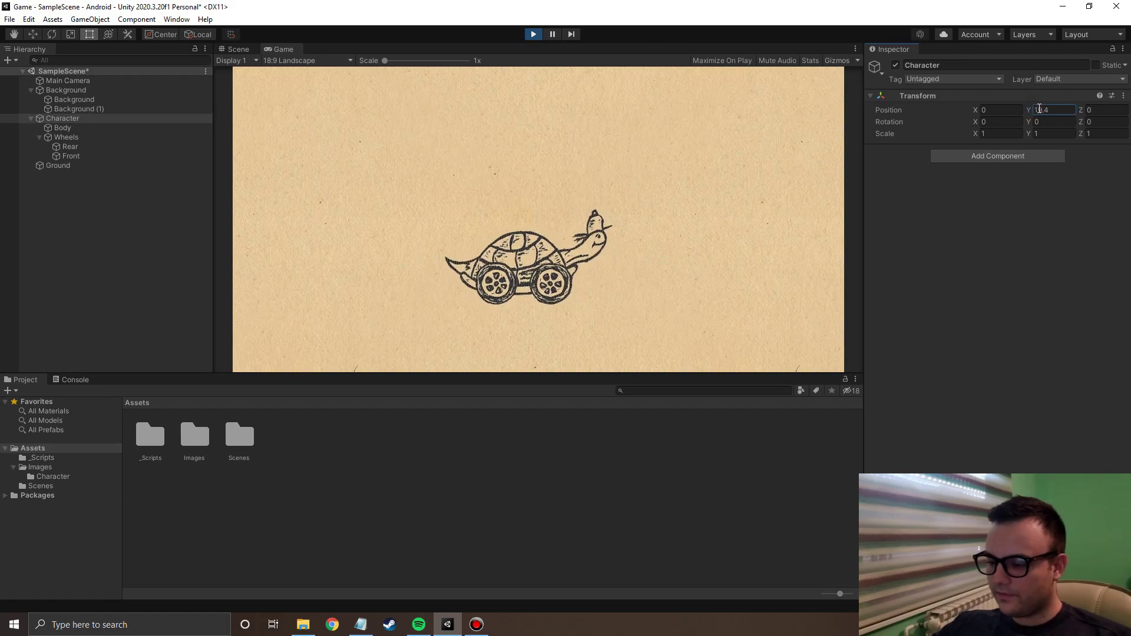
Step: Enable Use Motor on both wheel joints, restart play, and enable it again
click(976, 466)
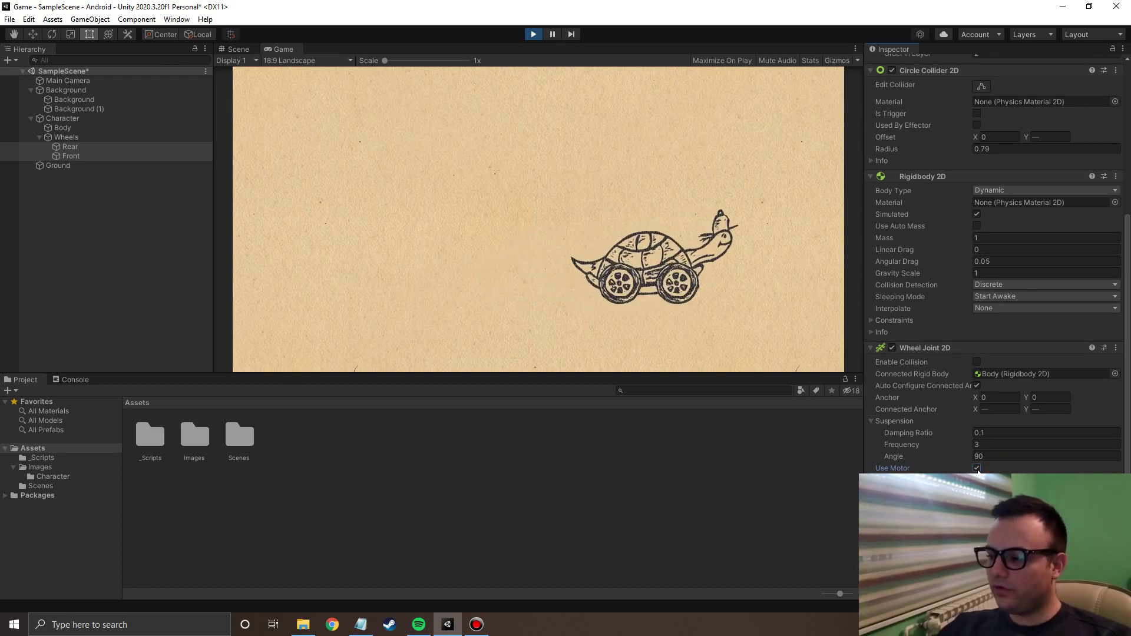
click(533, 35)
click(533, 35)
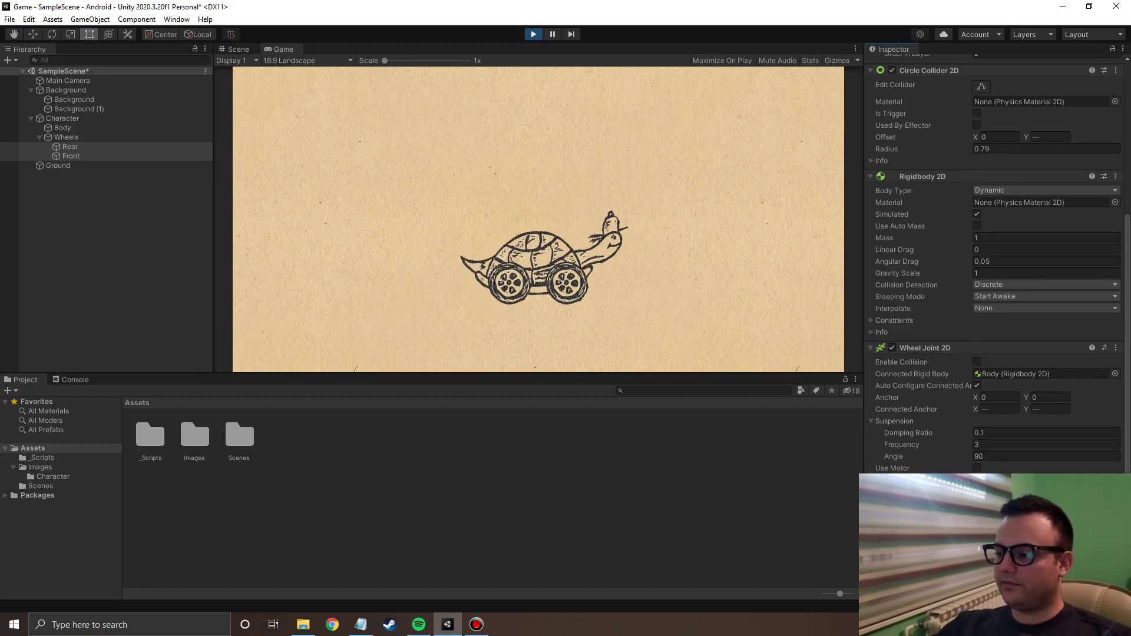
click(976, 469)
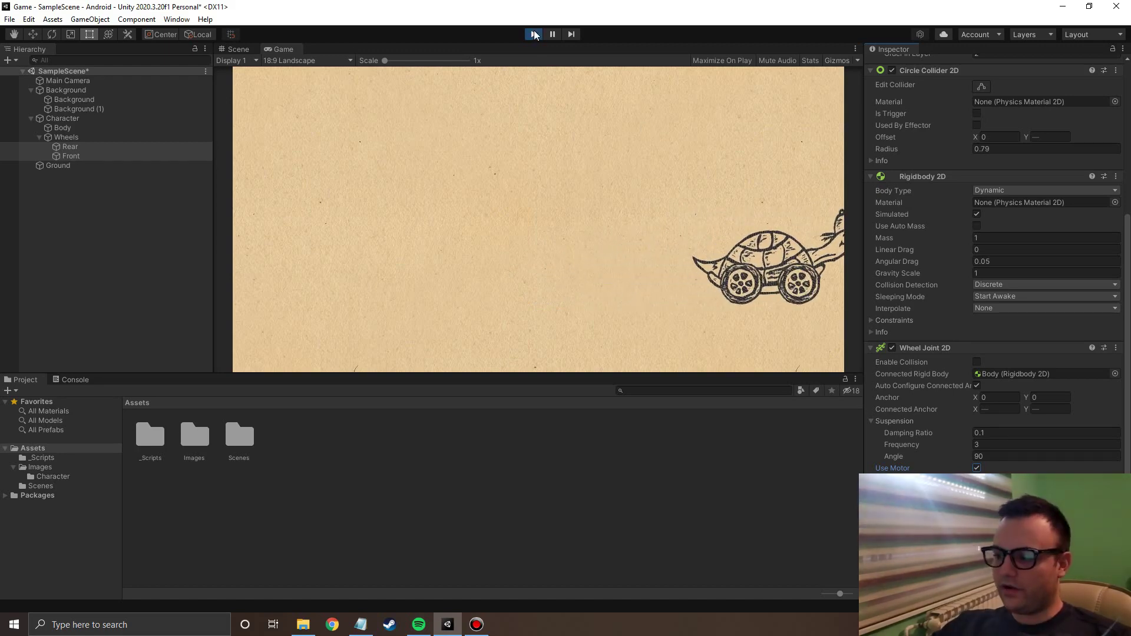
Step: End the play run, returning the turtle car to its start with motors off
click(532, 34)
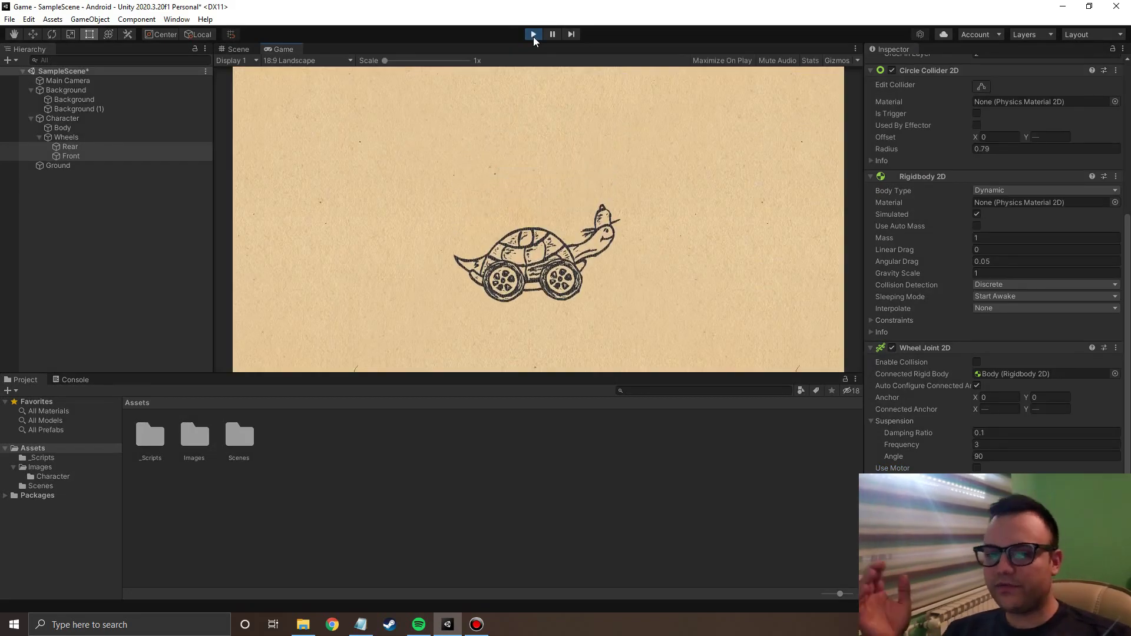